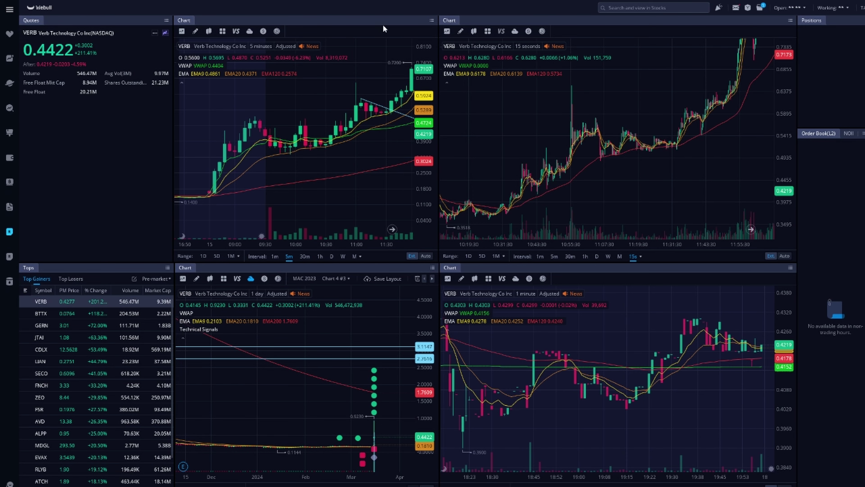
# Widen the 5-minute VERB chart and stretch its price scale around the March 15 price move
pyautogui.scroll(3, 313, 123)
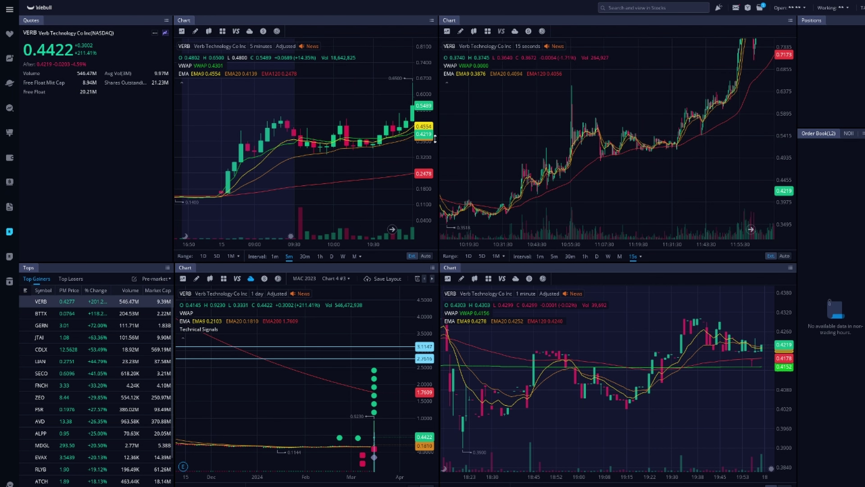
pyautogui.moveTo(430, 138); pyautogui.dragTo(636, 152)
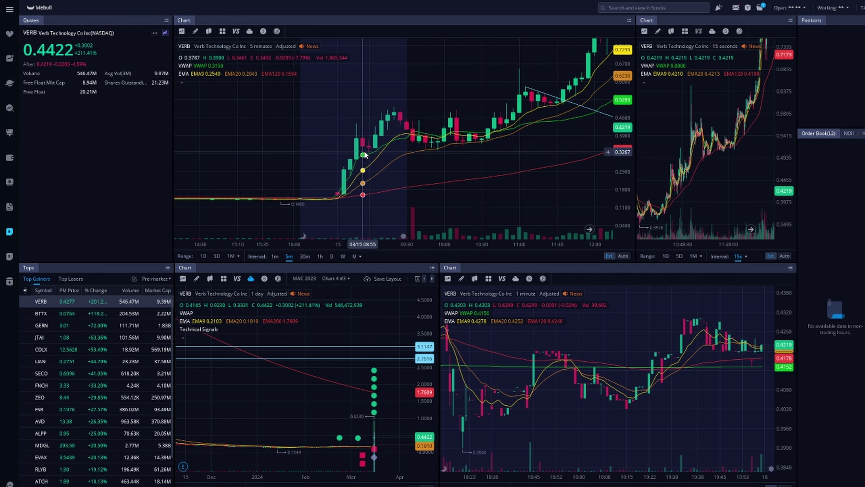
pyautogui.moveTo(628, 116); pyautogui.dragTo(628, 99)
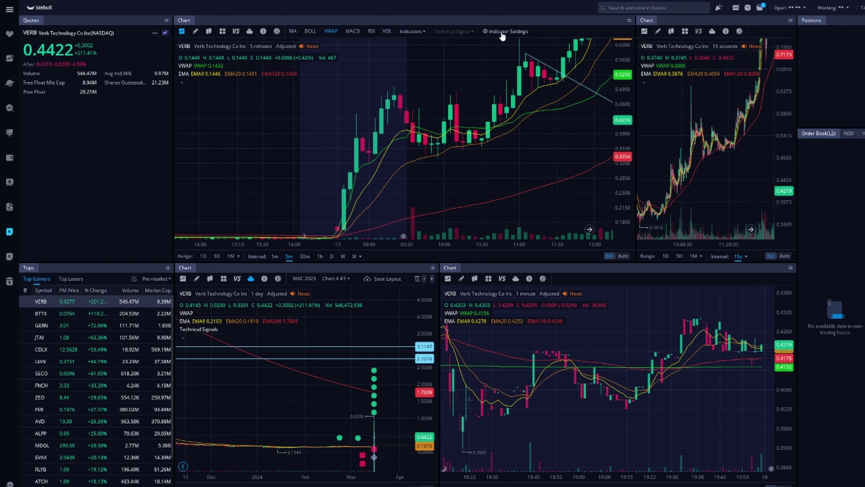
# Check which EMA lines are enabled and their colours in the 5-minute chart's indicator style settings
pyautogui.click(505, 33)
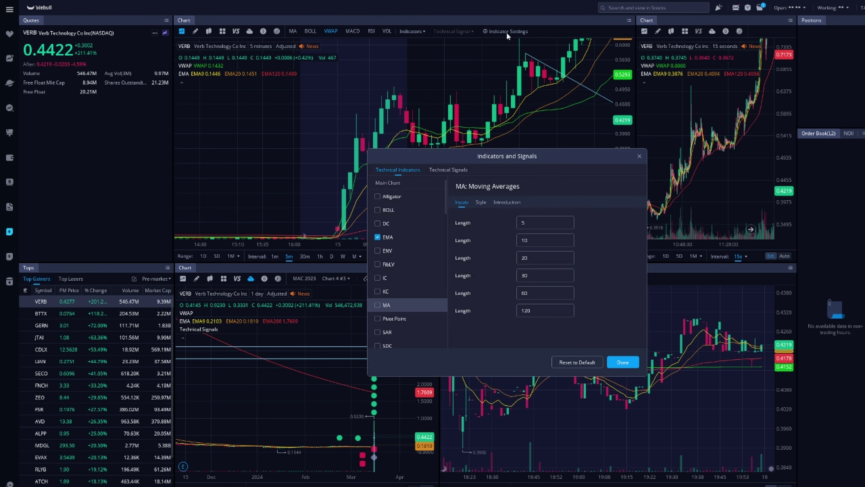
pyautogui.click(386, 237)
pyautogui.click(480, 201)
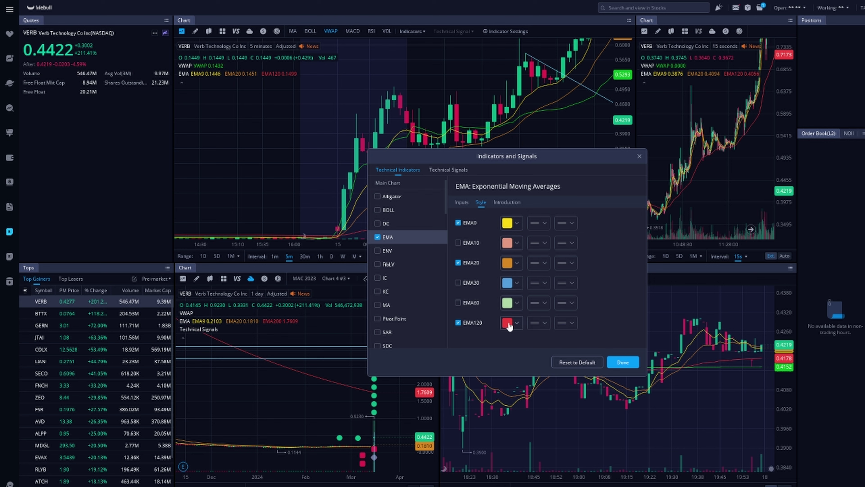
pyautogui.click(623, 362)
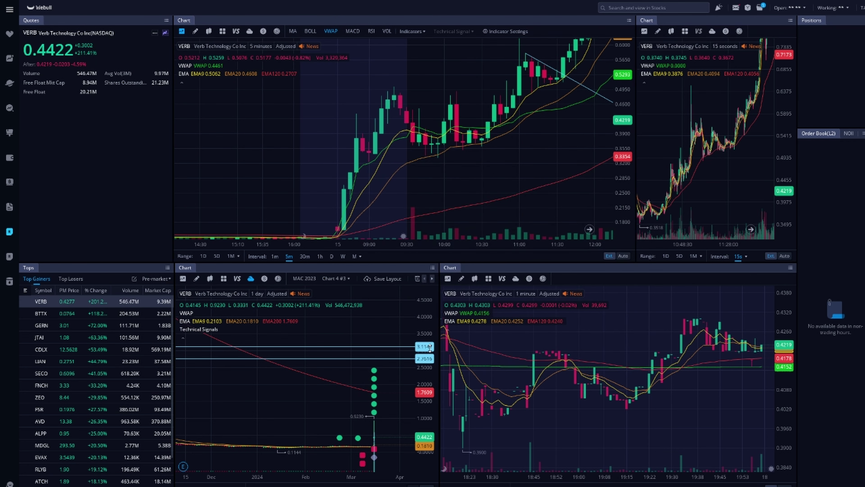
# Zoom the daily chart in on the mid-March candles and narrow the 5-minute chart to give the 15-second chart more width
pyautogui.scroll(5, 350, 401)
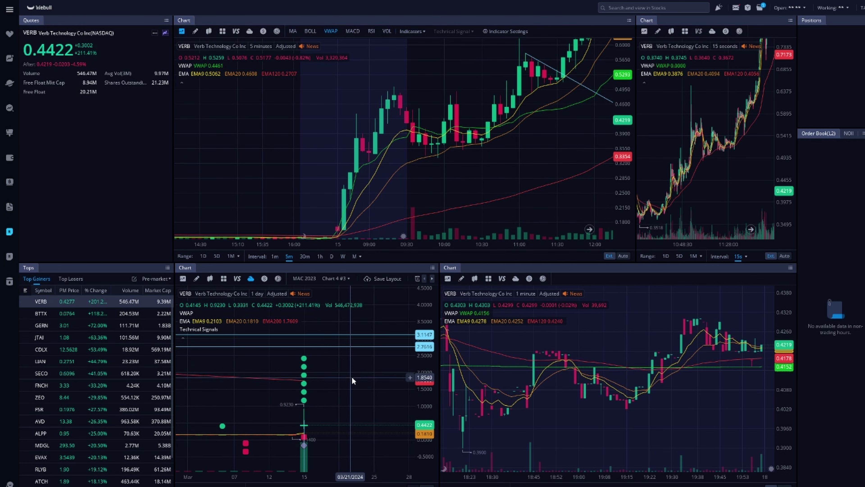
pyautogui.moveTo(319, 362); pyautogui.dragTo(324, 360)
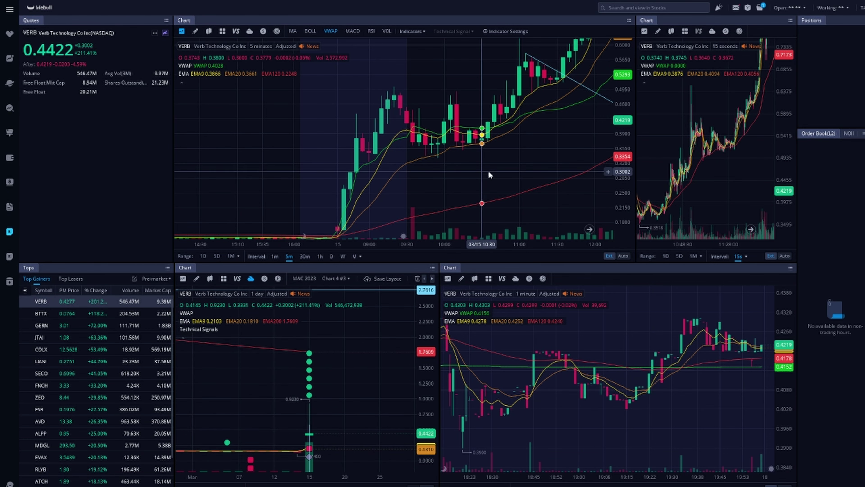
pyautogui.moveTo(636, 199); pyautogui.dragTo(438, 191)
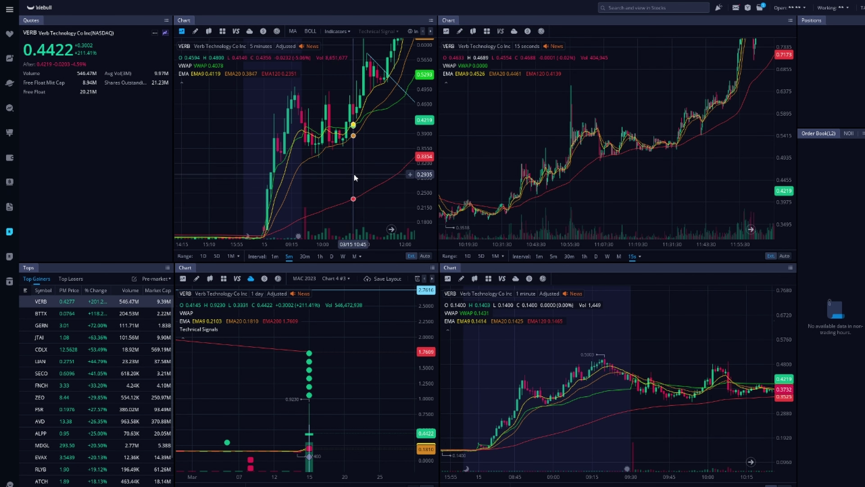
pyautogui.moveTo(355, 178); pyautogui.dragTo(324, 184)
pyautogui.moveTo(438, 257); pyautogui.dragTo(439, 260)
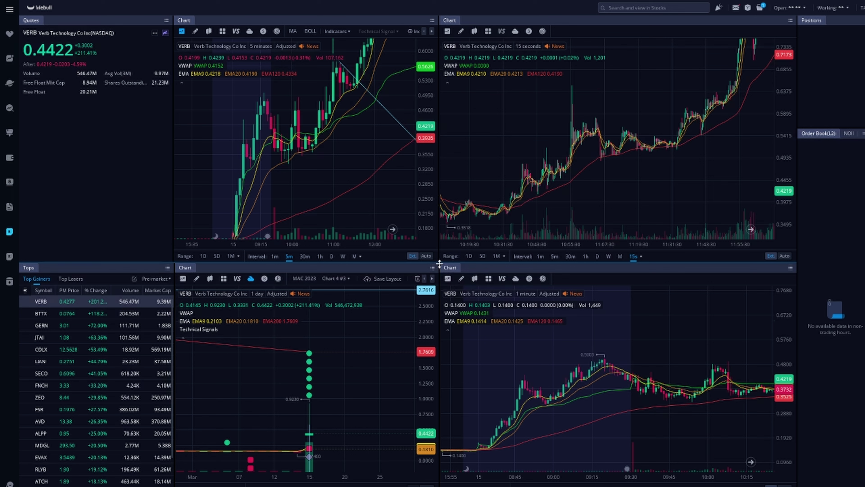
# Widen the 5-minute chart moderately and bring its premarket candles into close view
pyautogui.scroll(5, 272, 167)
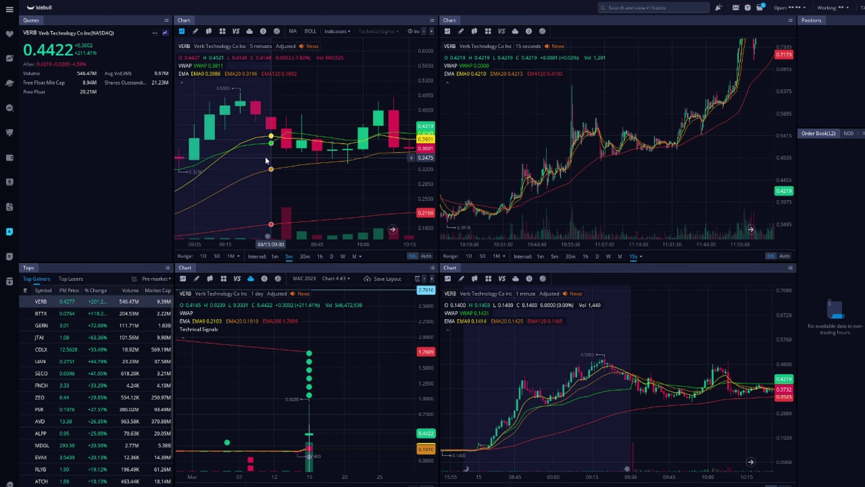
pyautogui.moveTo(438, 252); pyautogui.dragTo(520, 254)
pyautogui.scroll(-4, 374, 130)
pyautogui.scroll(4, 363, 127)
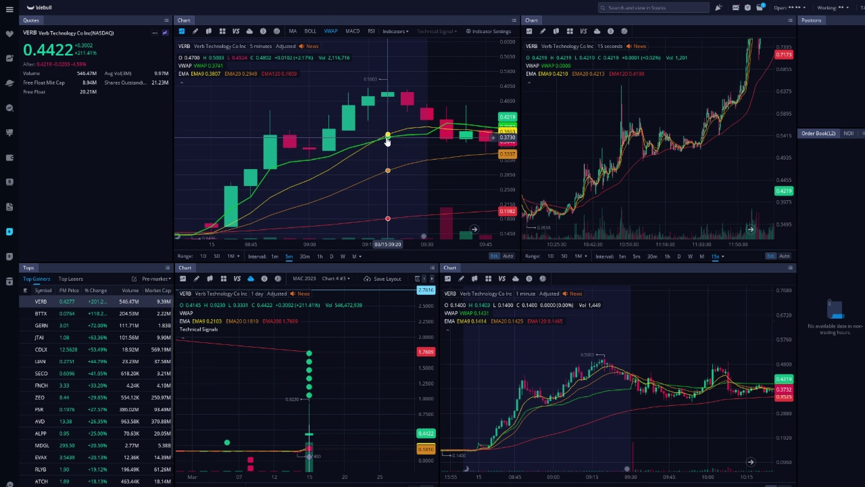
# Examine the 5-minute candles against the VWAP and EMA lines from the premarket rally through about 11:00
pyautogui.moveTo(387, 143); pyautogui.dragTo(432, 170)
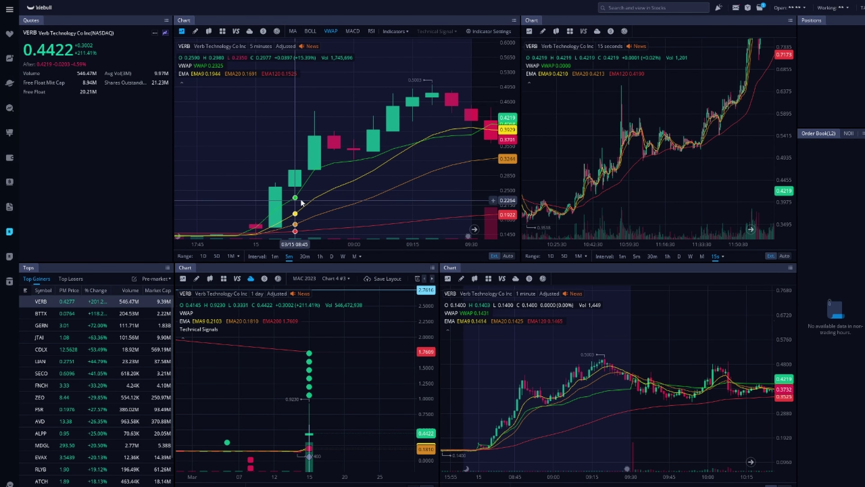
pyautogui.moveTo(436, 154); pyautogui.dragTo(420, 166)
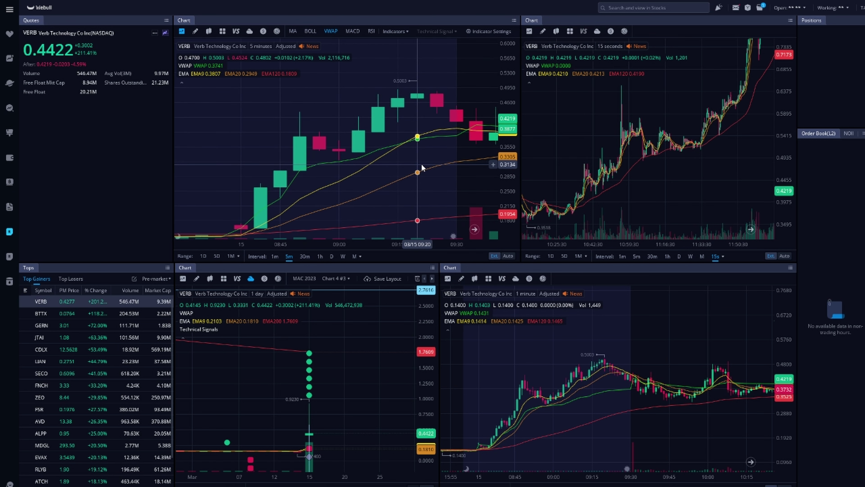
pyautogui.hscroll(7, 422, 167)
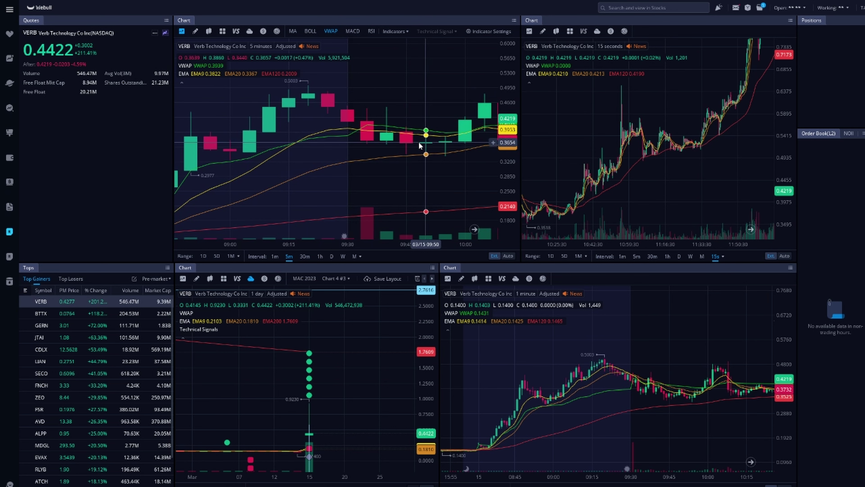
pyautogui.hscroll(4, 419, 145)
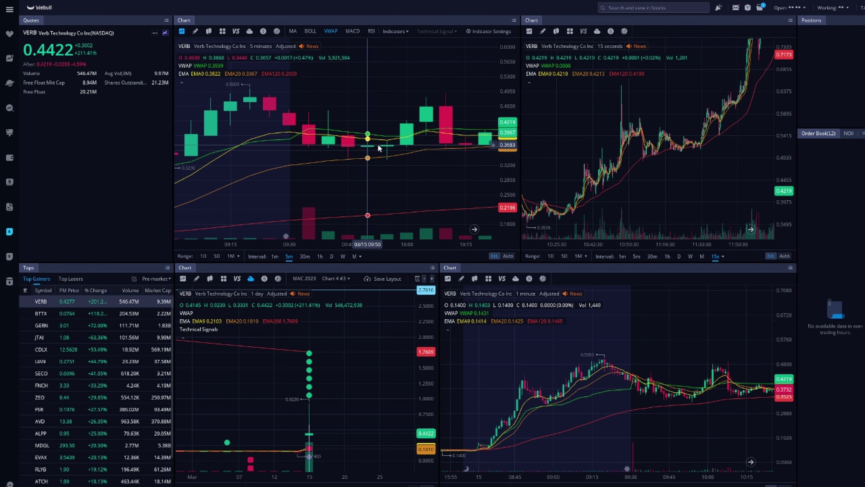
pyautogui.hscroll(3, 380, 128)
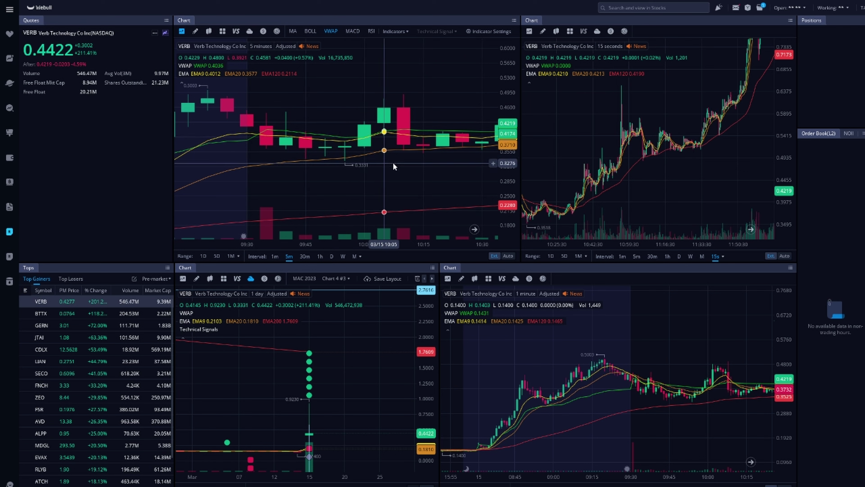
pyautogui.scroll(-3, 364, 128)
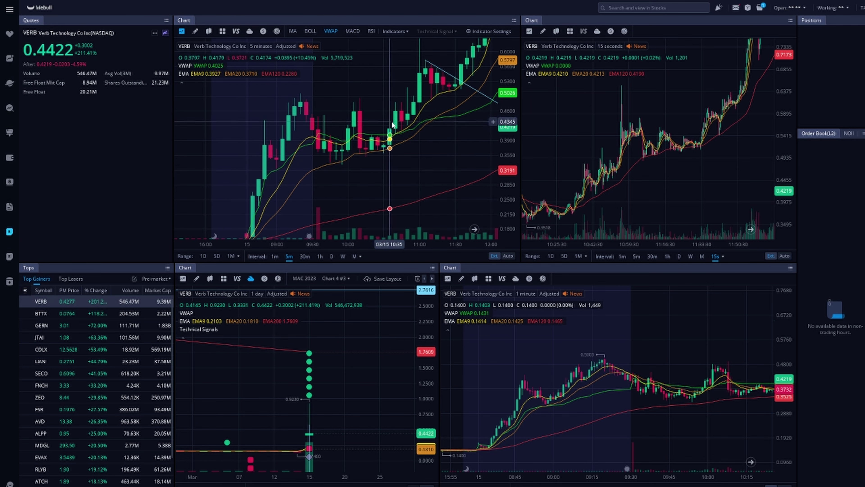
pyautogui.moveTo(422, 155); pyautogui.dragTo(425, 157)
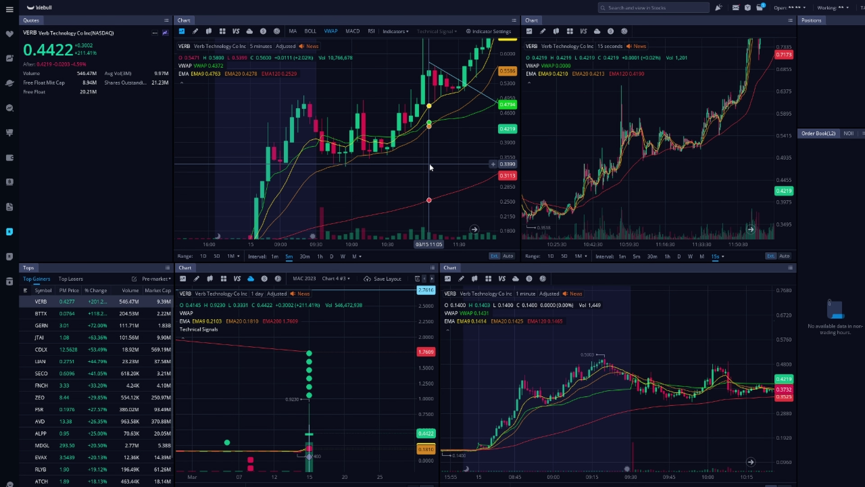
# Enlarge the 15-second chart in width and height, with its candles magnified around 10:40
pyautogui.scroll(3, 430, 167)
pyautogui.scroll(5, 694, 155)
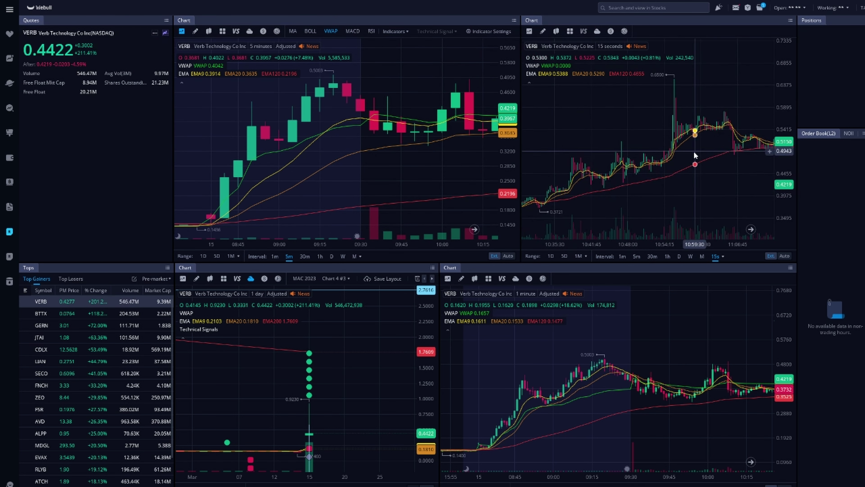
pyautogui.scroll(5, 536, 243)
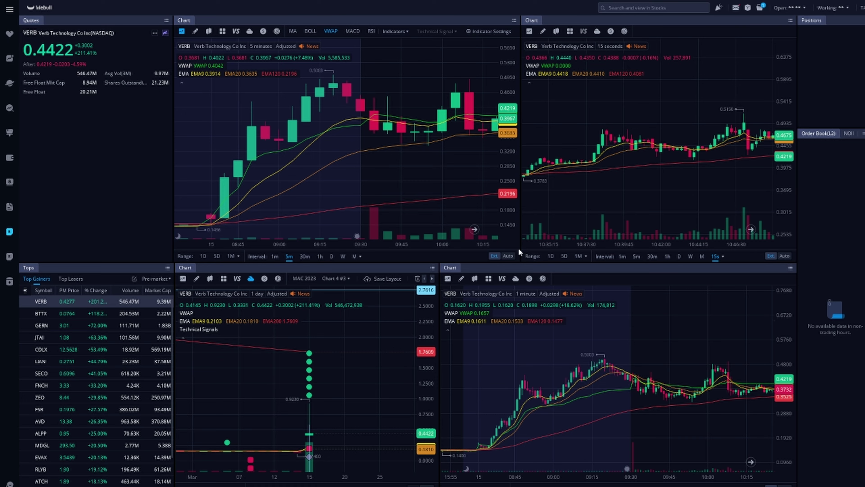
pyautogui.moveTo(520, 251); pyautogui.dragTo(341, 371)
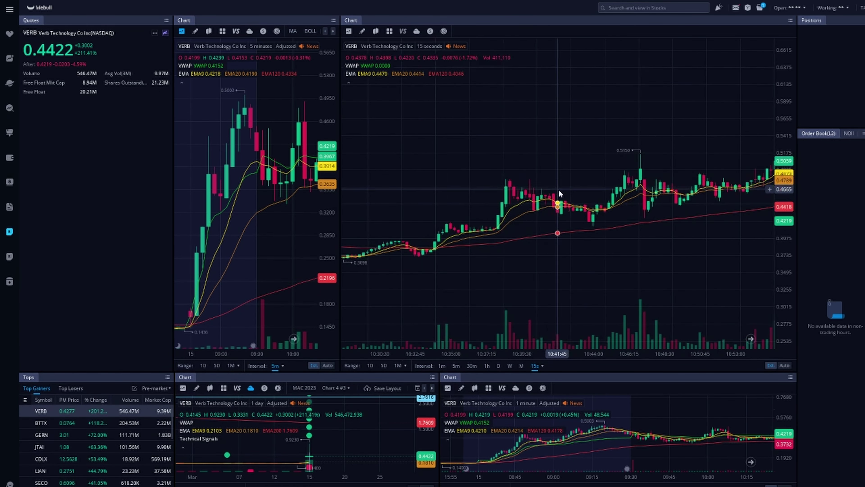
# Go back through the 15-second chart to the premarket session and inspect the candles around 09:00
pyautogui.scroll(-10, 560, 193)
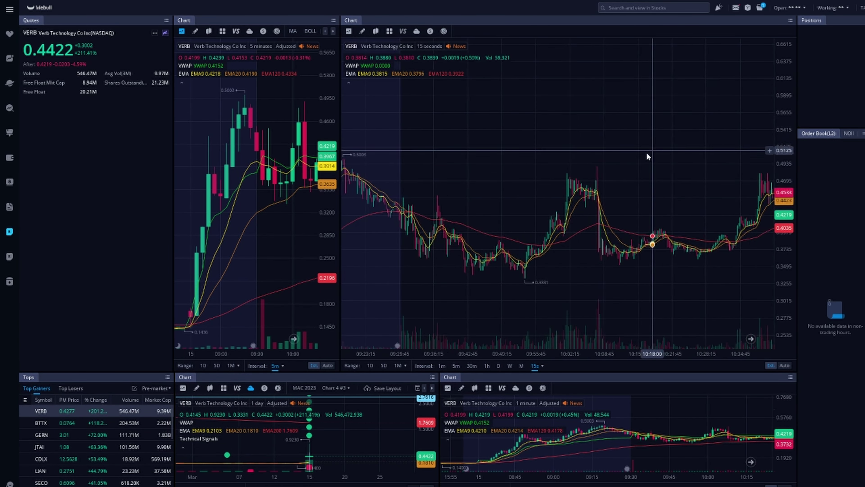
pyautogui.scroll(-2, 644, 154)
pyautogui.moveTo(555, 172); pyautogui.dragTo(690, 145)
pyautogui.scroll(2, 471, 246)
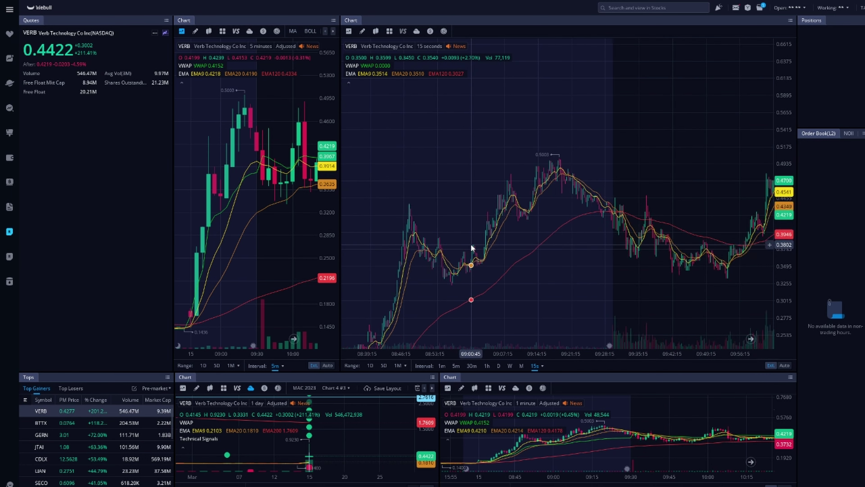
pyautogui.scroll(10, 472, 248)
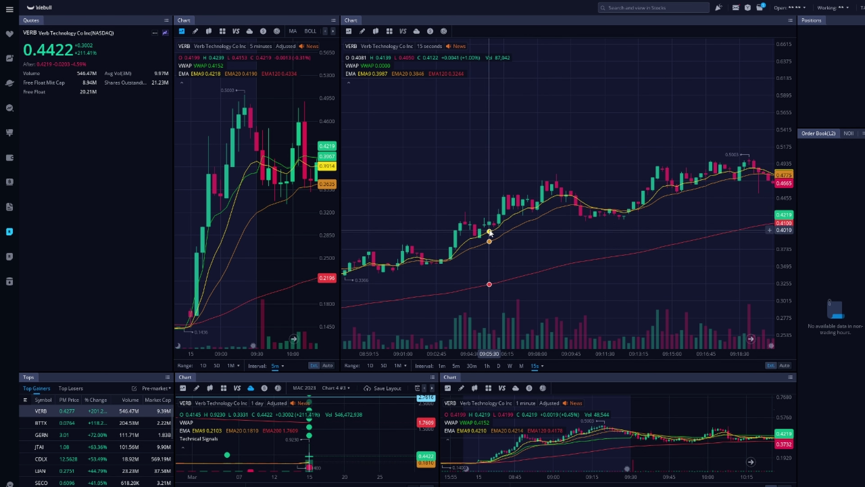
# Examine the first premarket rally and pullback on the 15-second chart, comparing price with the EMA lines from 08:35 onward
pyautogui.moveTo(488, 229); pyautogui.dragTo(688, 198)
pyautogui.moveTo(541, 235); pyautogui.dragTo(715, 181)
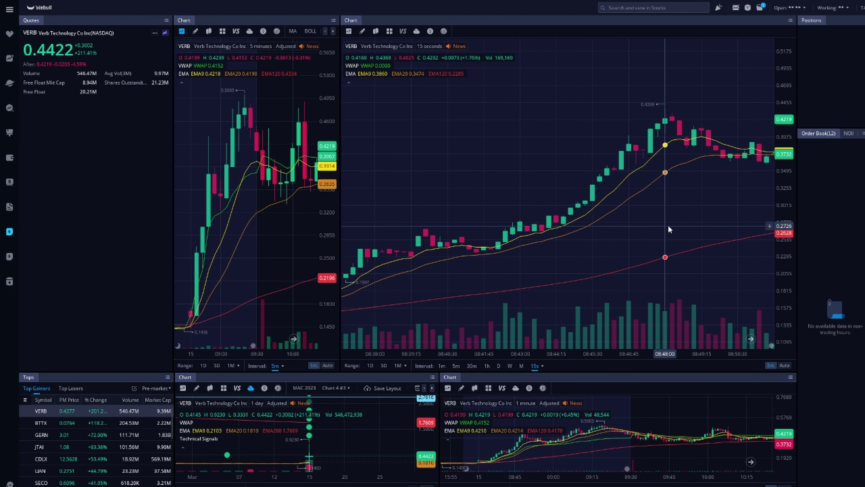
pyautogui.scroll(-3, 695, 221)
pyautogui.moveTo(701, 198); pyautogui.dragTo(604, 224)
pyautogui.scroll(2, 605, 154)
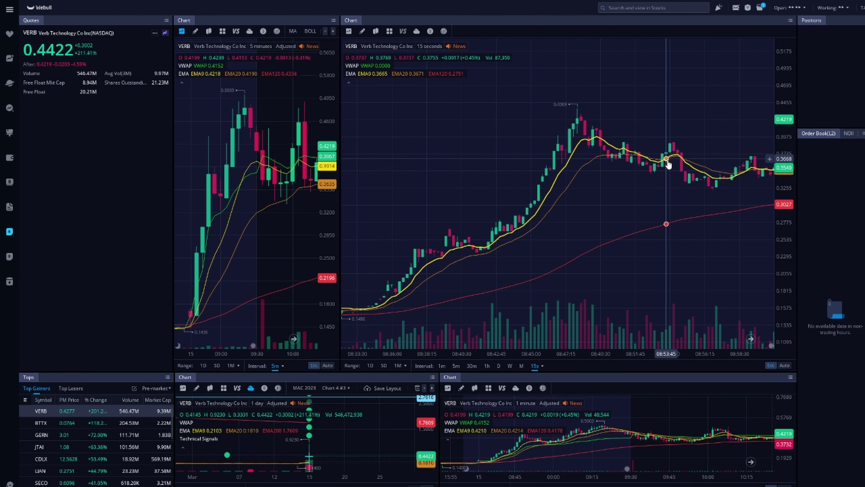
pyautogui.scroll(-4, 670, 163)
pyautogui.moveTo(671, 164); pyautogui.dragTo(528, 239)
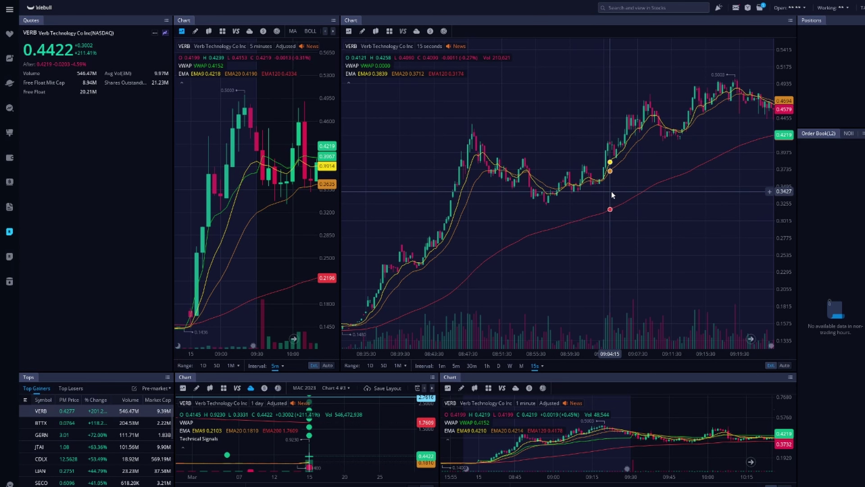
# Inspect the individual 15-second candles around the 08:48 peak relative to the 9 and 20 EMAs
pyautogui.scroll(4, 492, 170)
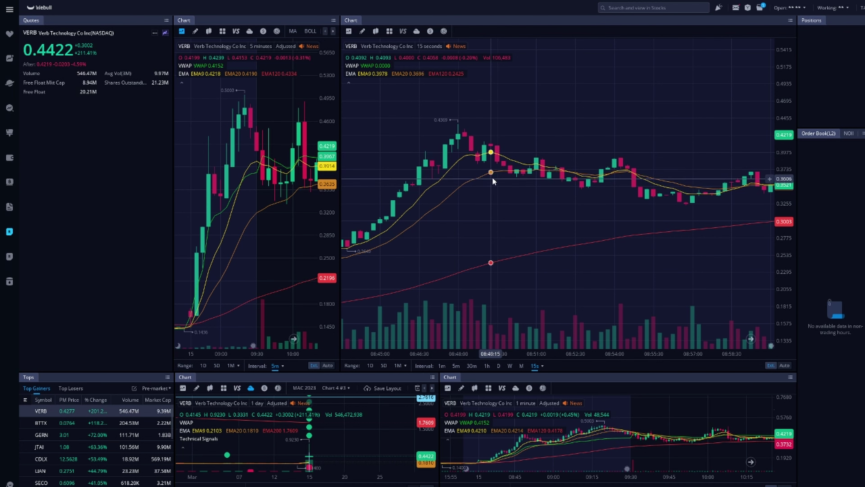
pyautogui.scroll(3, 493, 172)
pyautogui.scroll(4, 612, 144)
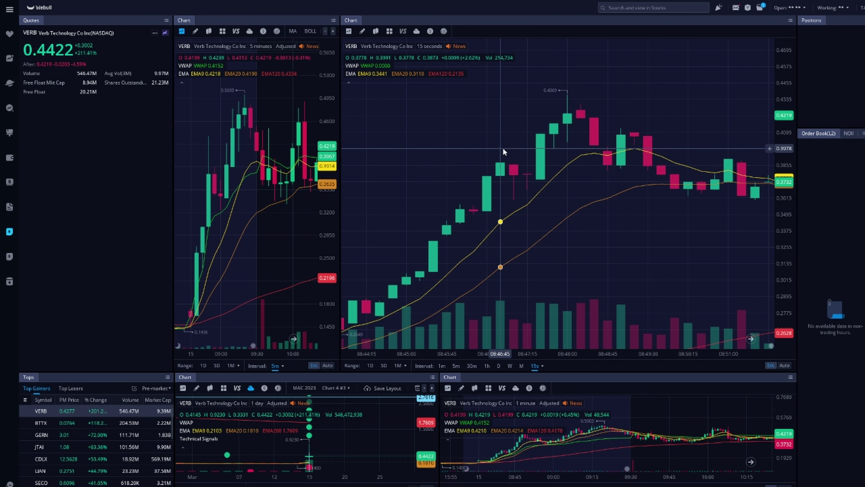
pyautogui.moveTo(515, 205); pyautogui.dragTo(543, 207)
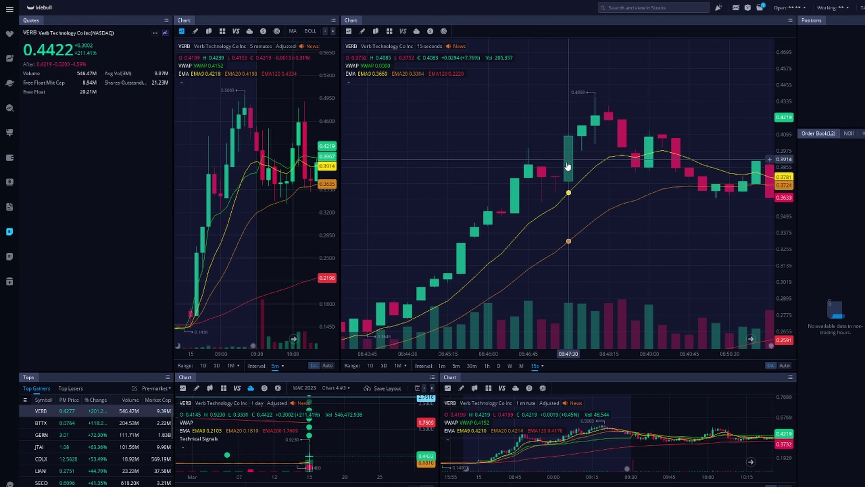
pyautogui.moveTo(568, 136); pyautogui.dragTo(623, 183)
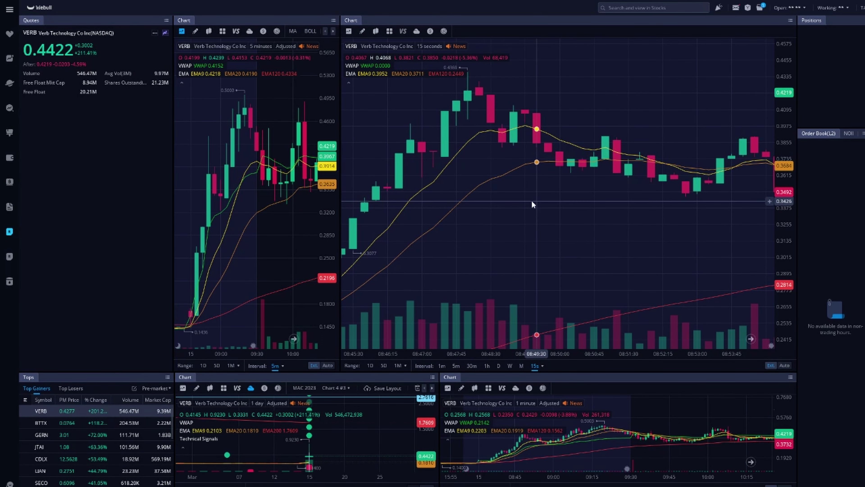
# Follow the 15-second chart from the 08:50 pullback to the renewed rally after 09:04, checking price against the EMAs
pyautogui.scroll(-1, 545, 192)
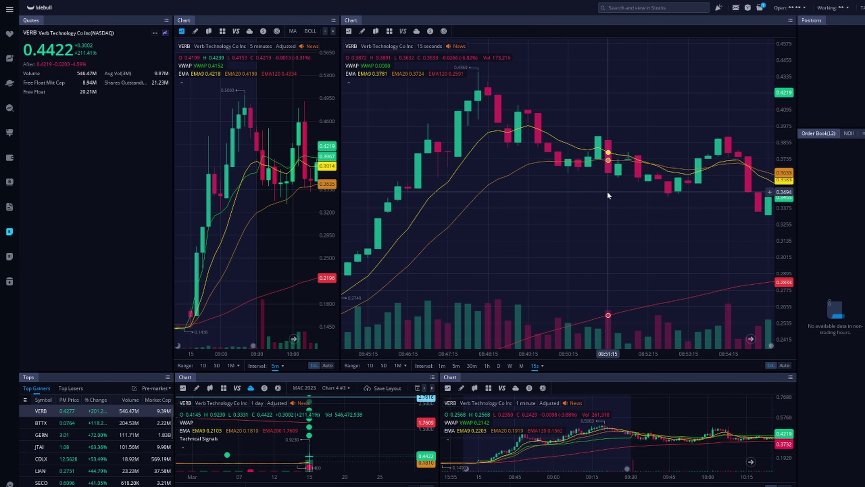
pyautogui.scroll(-3, 607, 192)
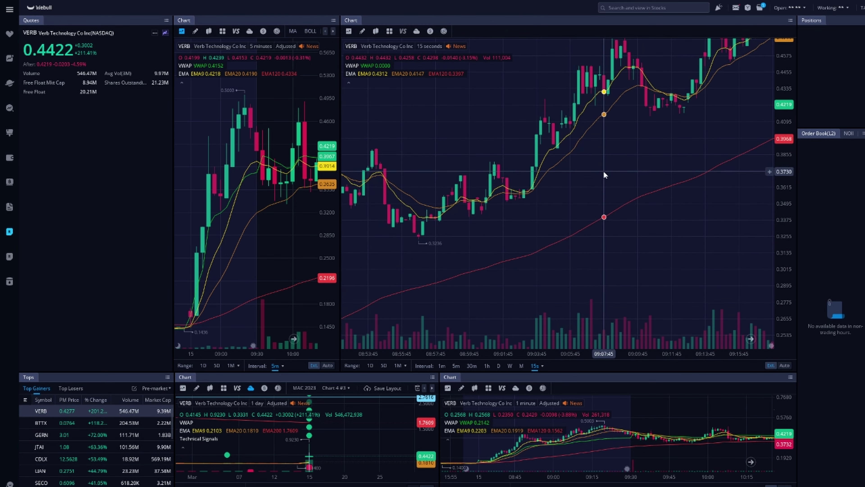
pyautogui.moveTo(603, 173); pyautogui.dragTo(604, 190)
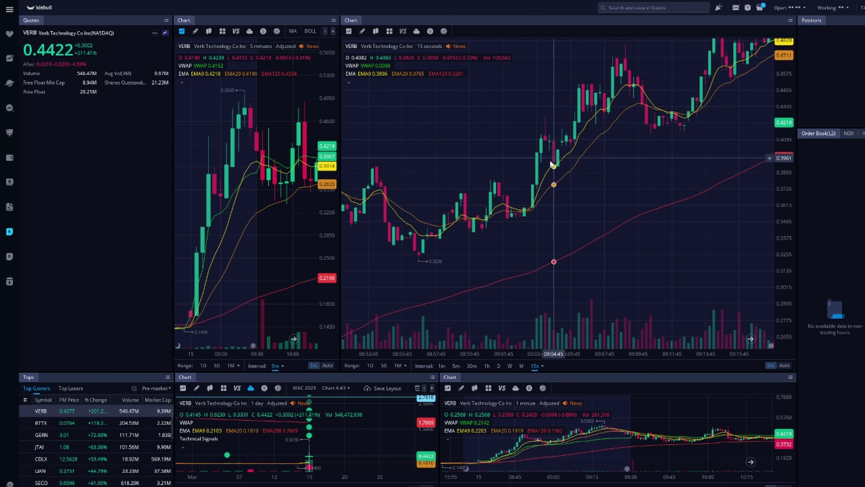
# Follow the 15-second chart from the 09:04 rally through the 09:12 pullback and next leg up, comparing price with the 9 and 20 EMAs
pyautogui.scroll(2, 545, 172)
pyautogui.scroll(2, 545, 172)
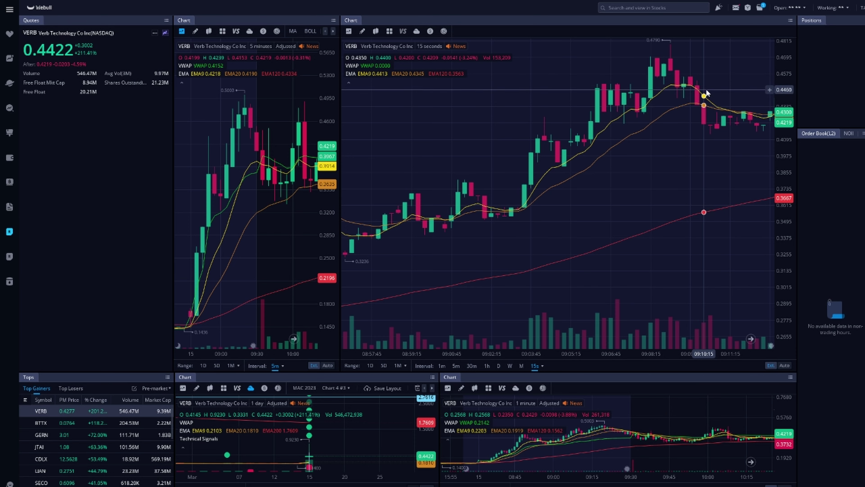
pyautogui.scroll(-1, 717, 73)
pyautogui.moveTo(717, 72); pyautogui.dragTo(579, 94)
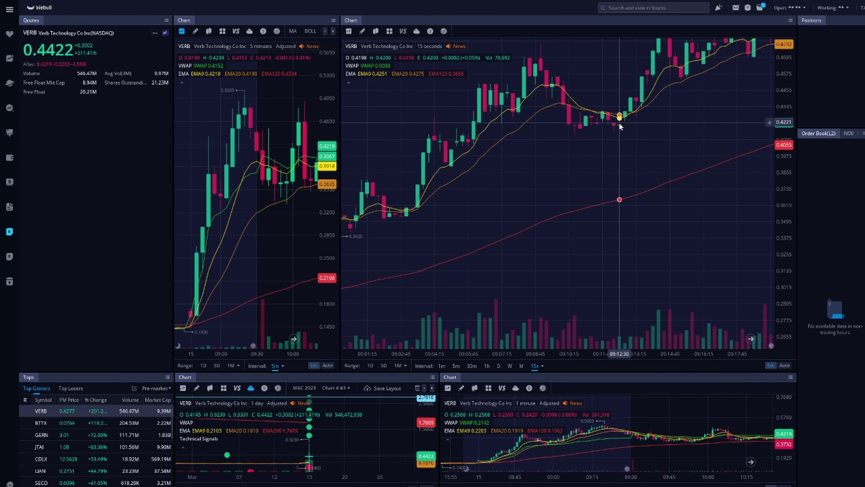
pyautogui.moveTo(649, 109); pyautogui.dragTo(593, 201)
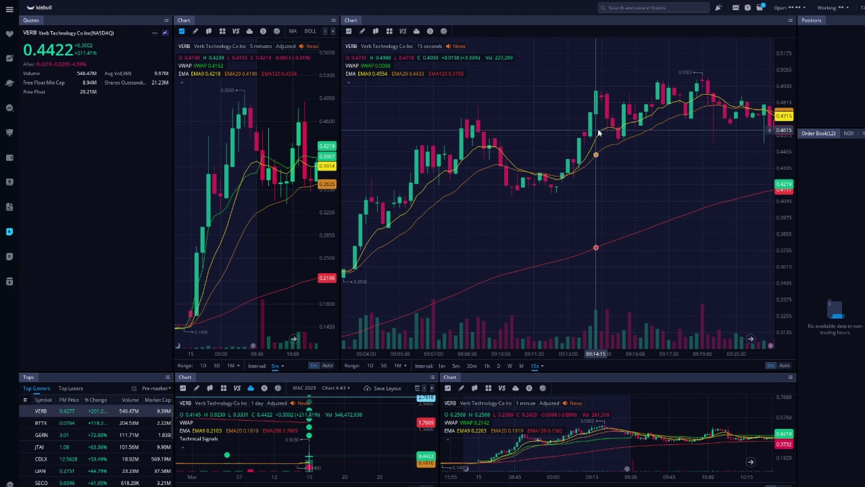
pyautogui.moveTo(737, 143); pyautogui.dragTo(643, 145)
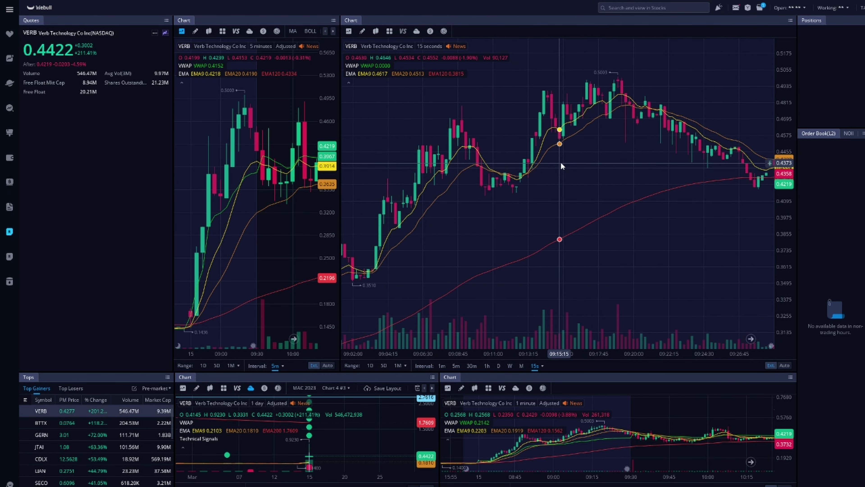
pyautogui.moveTo(560, 161); pyautogui.dragTo(693, 179)
pyautogui.scroll(3, 665, 201)
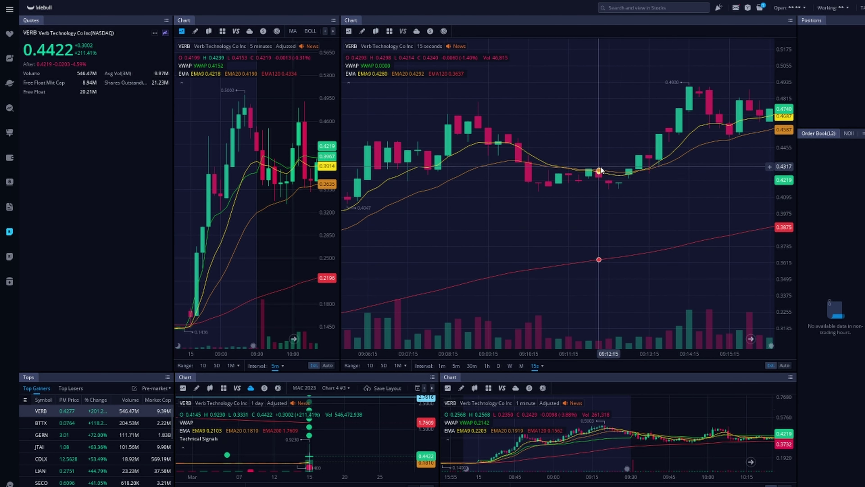
pyautogui.scroll(-4, 643, 295)
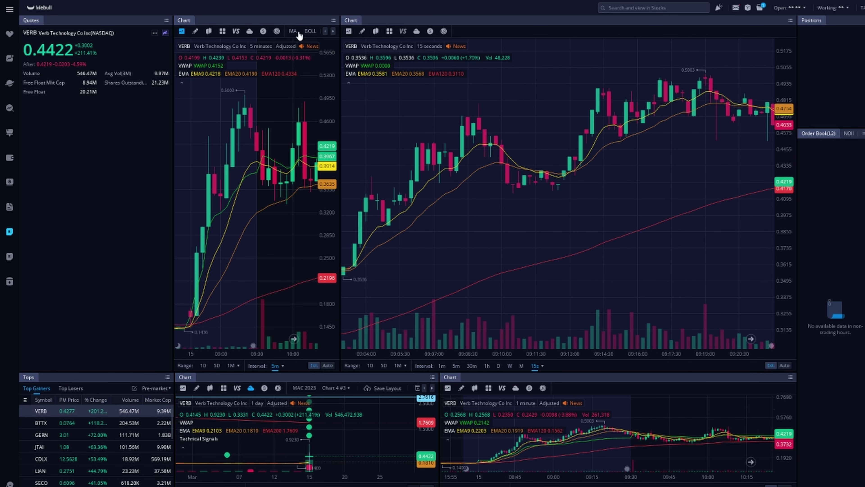
# Add the MACD indicator as a sub-chart below the 15-second chart
pyautogui.click(363, 31)
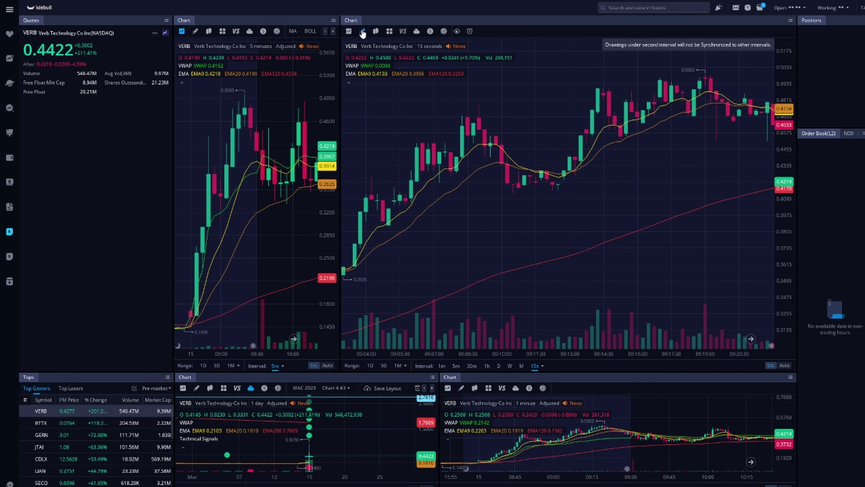
pyautogui.click(663, 33)
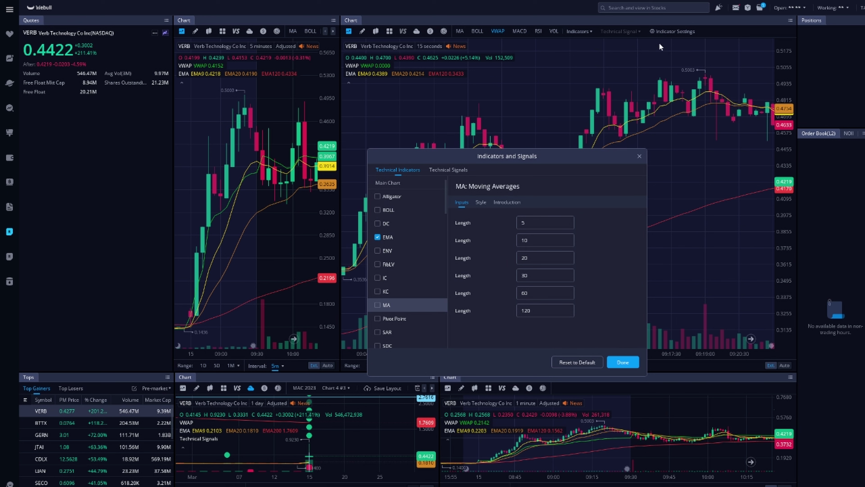
pyautogui.scroll(-10, 426, 279)
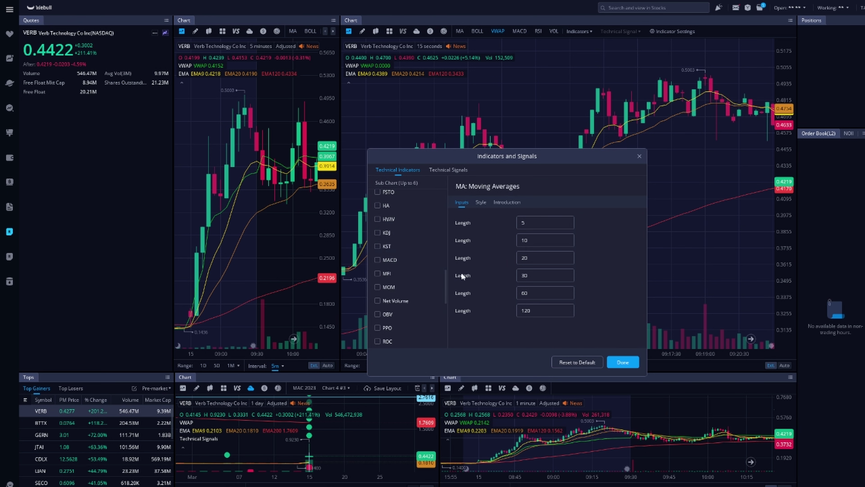
pyautogui.scroll(5, 411, 266)
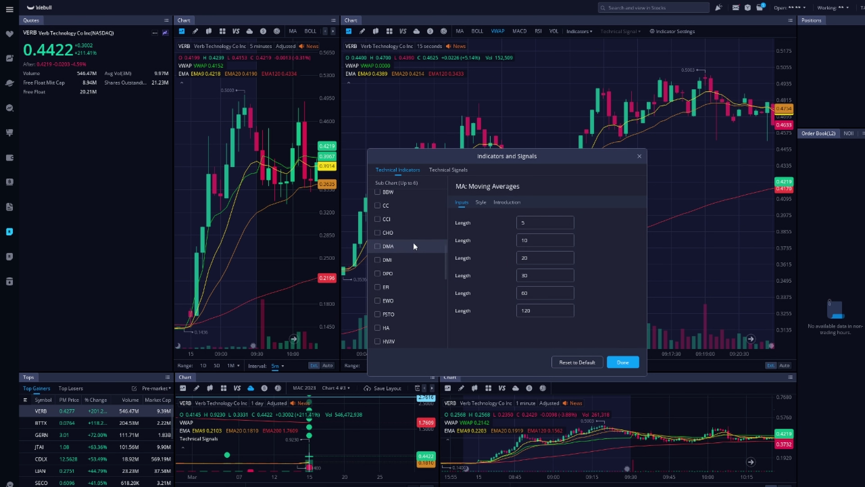
pyautogui.scroll(5, 415, 235)
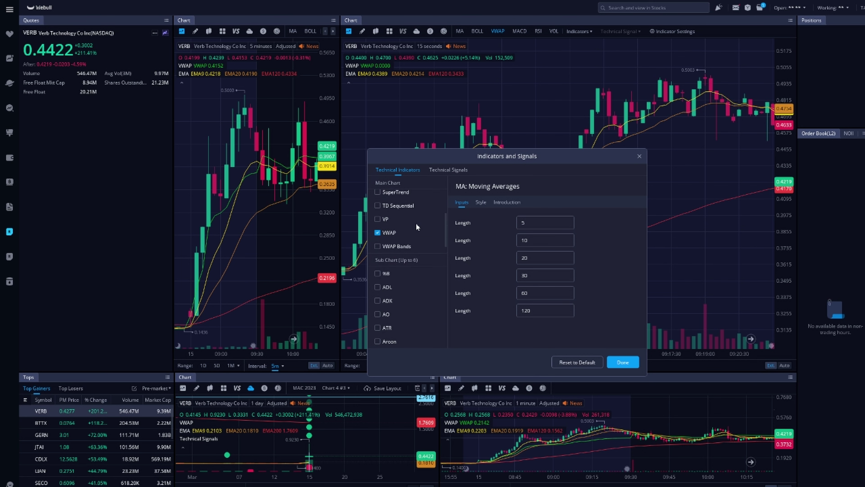
pyautogui.scroll(-10, 416, 224)
pyautogui.click(378, 260)
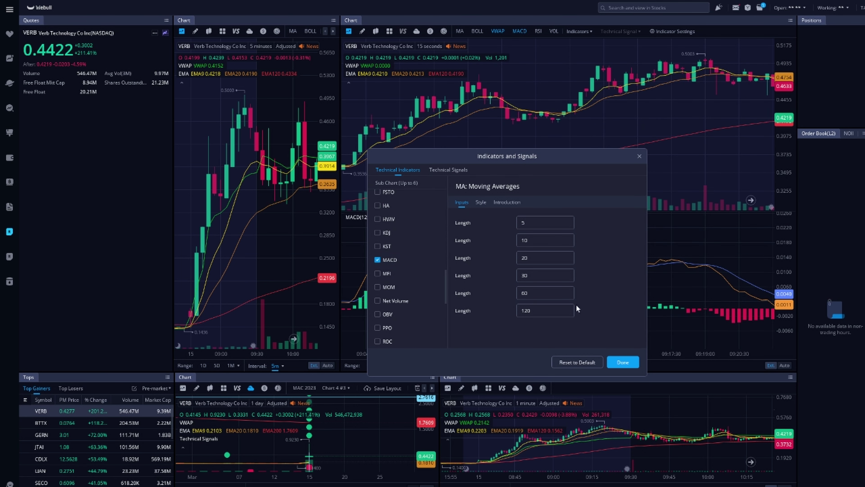
pyautogui.click(623, 362)
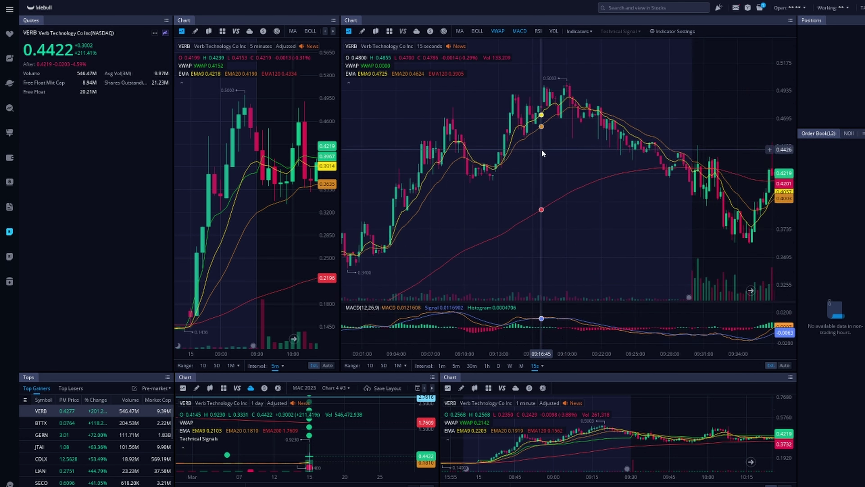
# Compare the MACD lines and histogram with price around the 09:12 pullback and the 09:17 high
pyautogui.moveTo(542, 151); pyautogui.dragTo(589, 154)
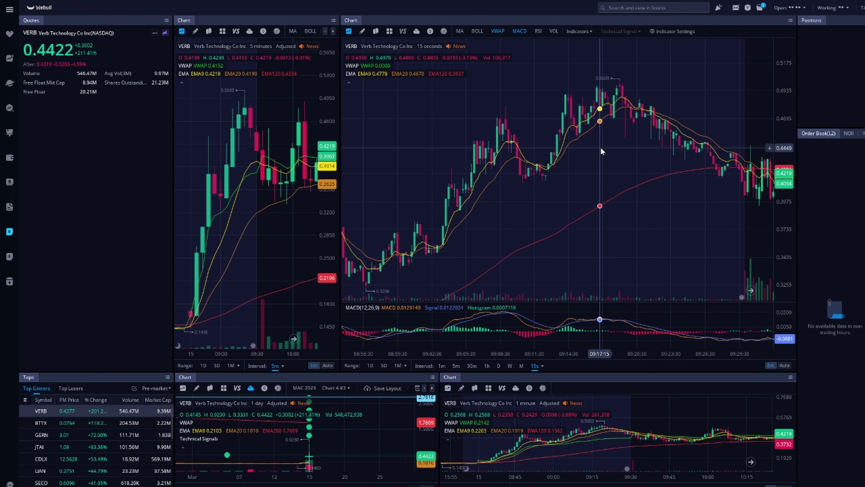
pyautogui.scroll(2, 595, 164)
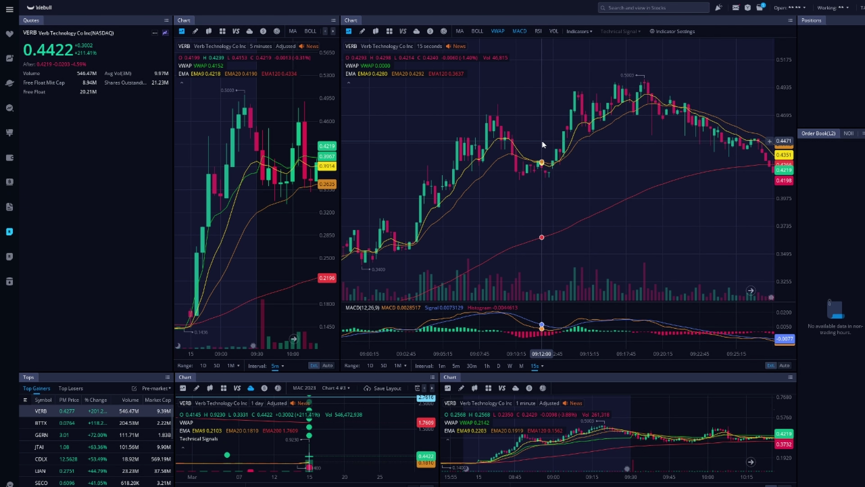
pyautogui.scroll(-4, 543, 145)
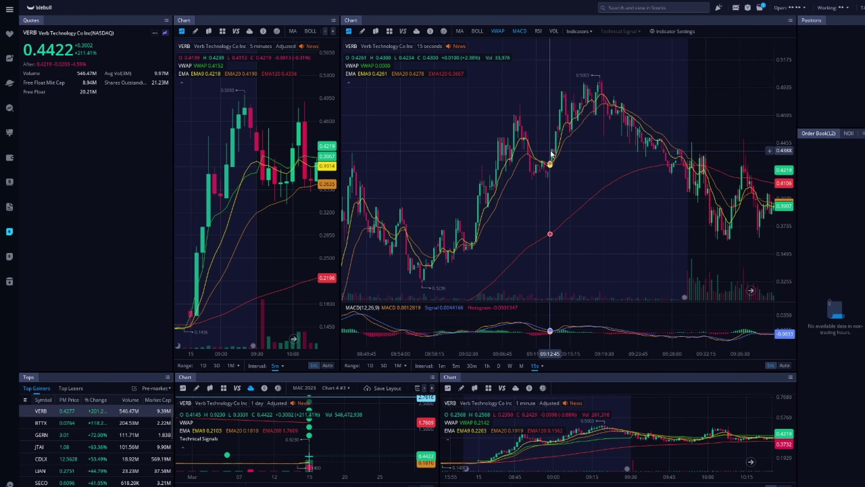
# Examine the MACD through the first premarket rally from 08:41 and the pullback up to 09:05 on the 15-second chart
pyautogui.scroll(2, 559, 154)
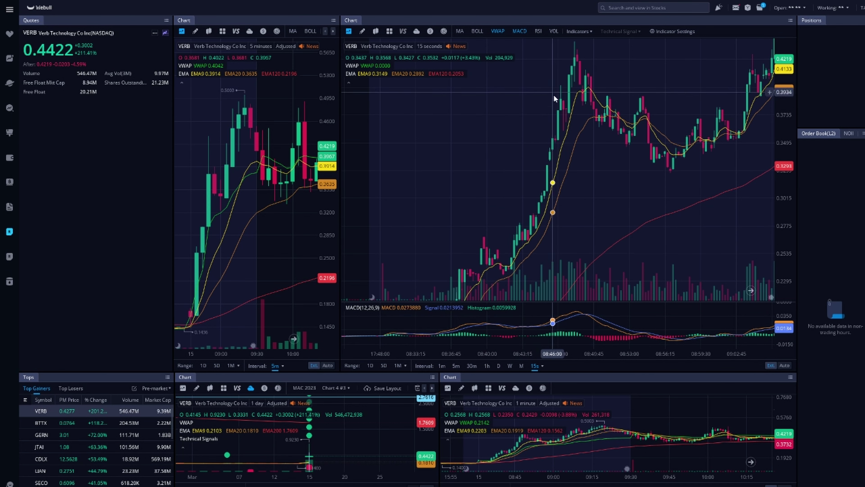
pyautogui.scroll(-1, 554, 95)
pyautogui.scroll(3, 514, 223)
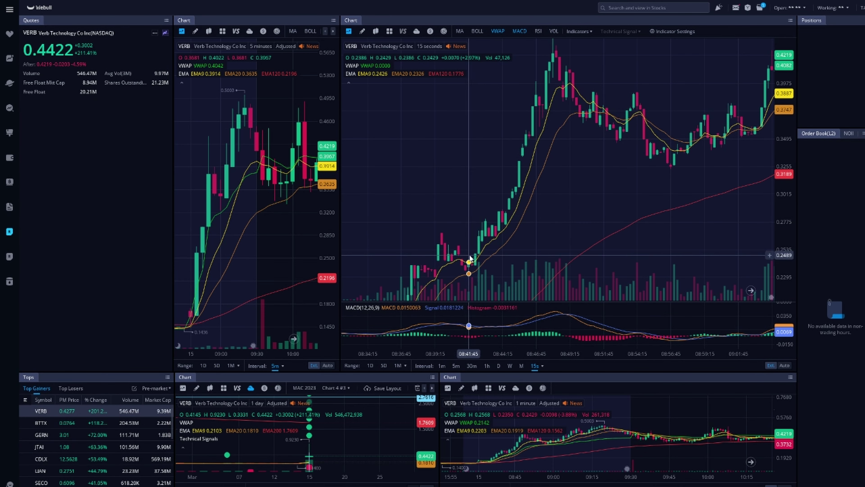
pyautogui.scroll(-3, 472, 206)
pyautogui.scroll(2, 578, 201)
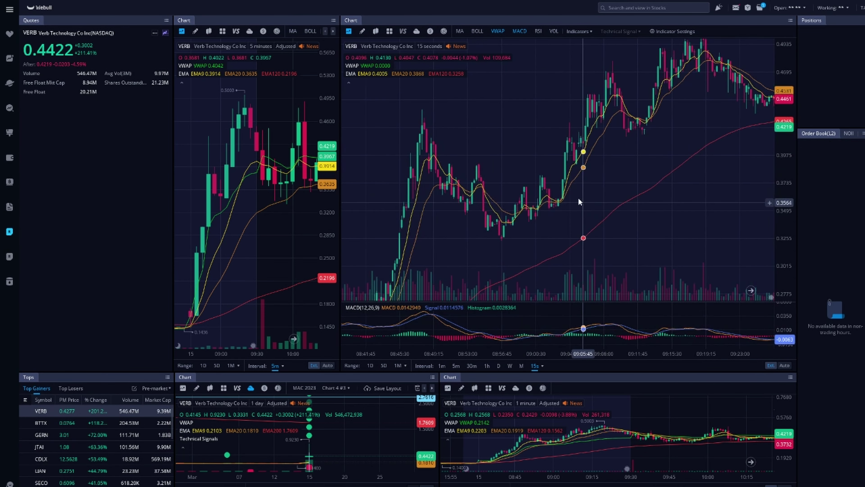
# Advance the 15-second chart into the regular session and inspect the 10:02 rally and its consolidation against the EMAs and MACD
pyautogui.hscroll(8, 451, 186)
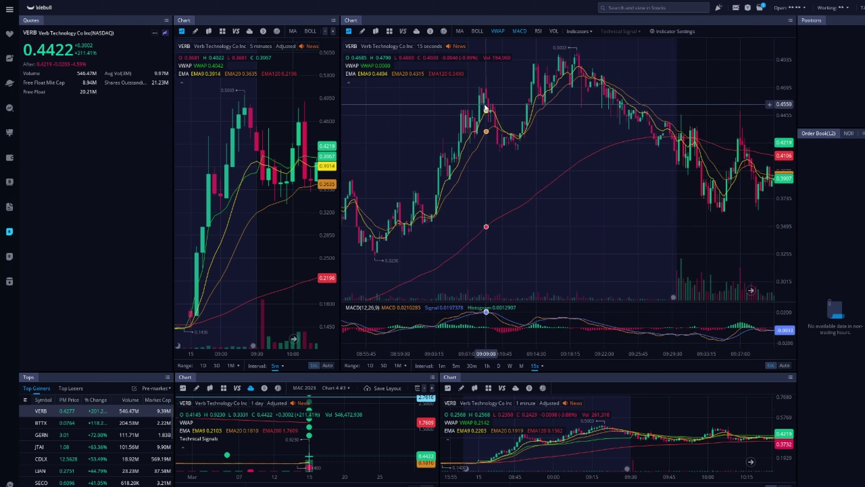
pyautogui.hscroll(10, 486, 108)
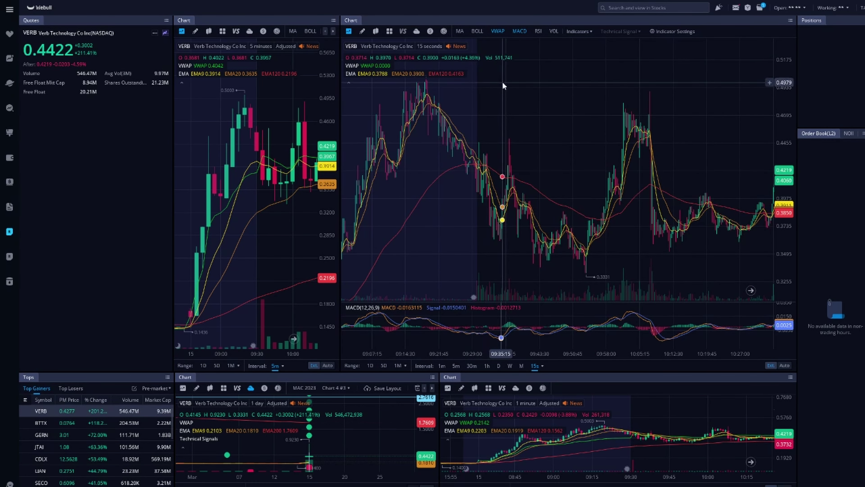
pyautogui.scroll(10, 684, 128)
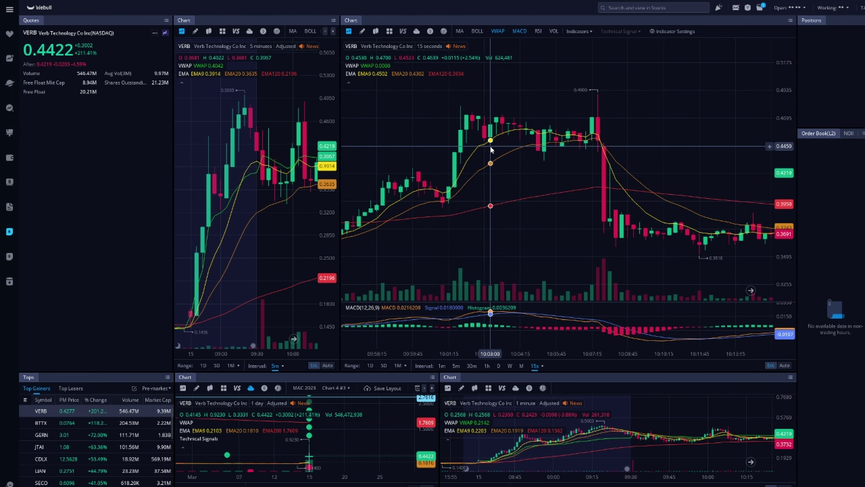
pyautogui.scroll(5, 490, 147)
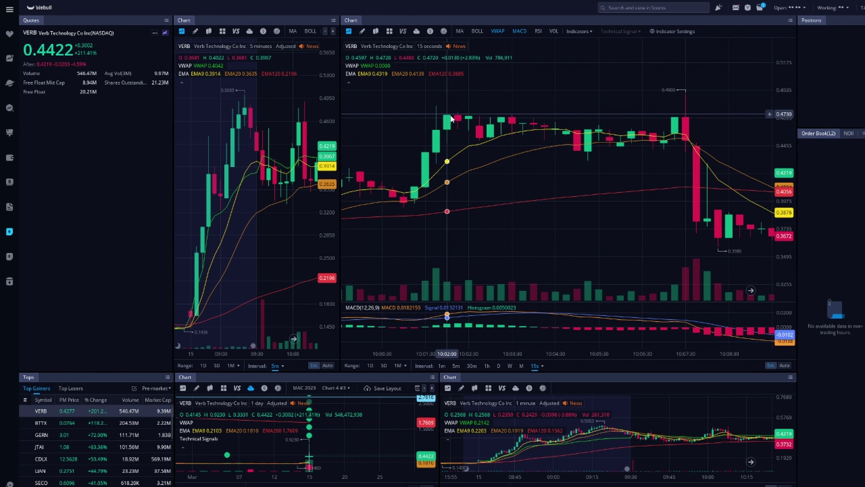
pyautogui.moveTo(625, 106); pyautogui.dragTo(588, 151)
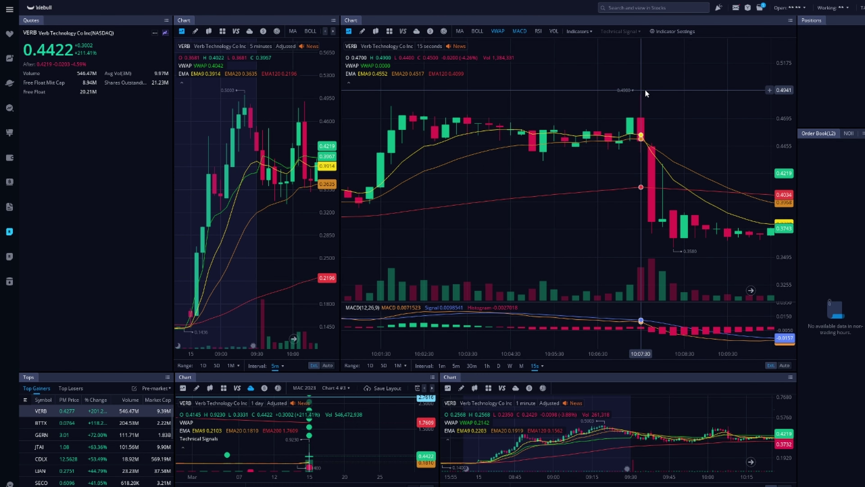
# Inspect the 10:07:30 spike and the sharp drop after it on the 15-second chart, checking the EMAs and MACD beforehand
pyautogui.scroll(-5, 676, 232)
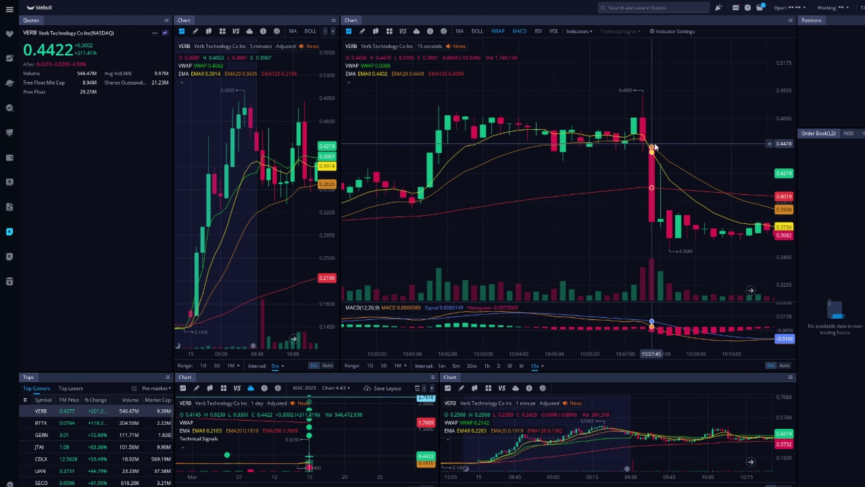
pyautogui.scroll(4, 688, 121)
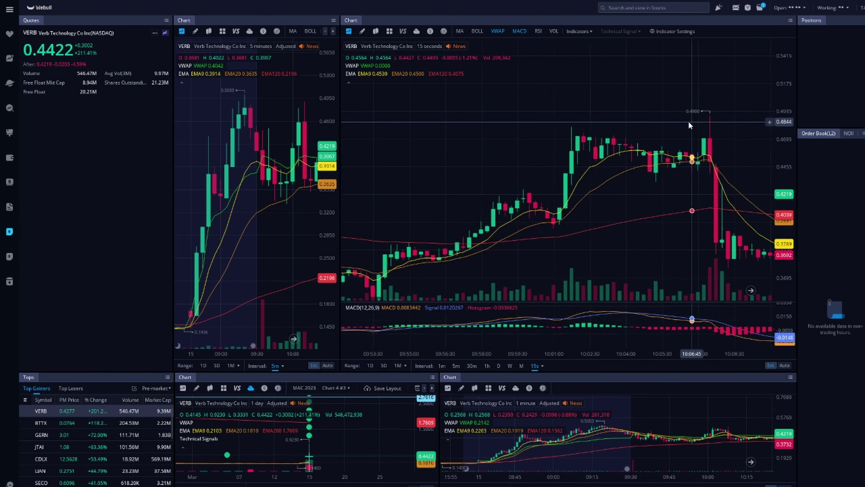
pyautogui.moveTo(701, 120); pyautogui.dragTo(592, 123)
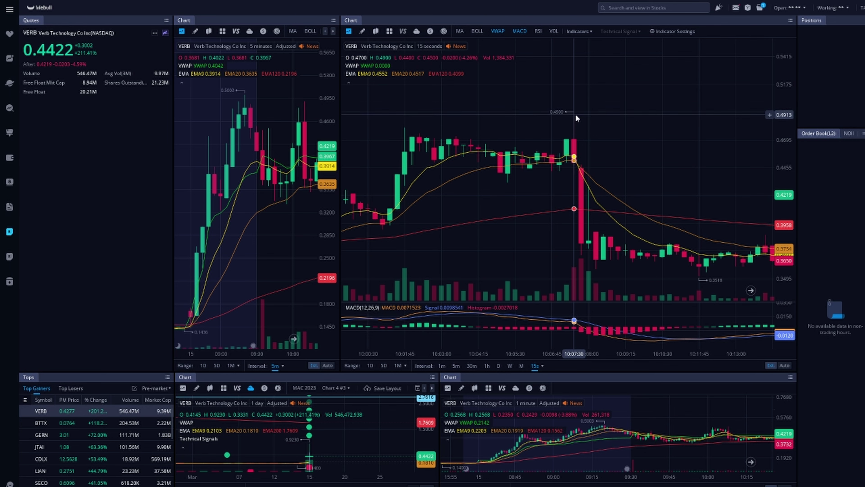
pyautogui.scroll(-3, 670, 199)
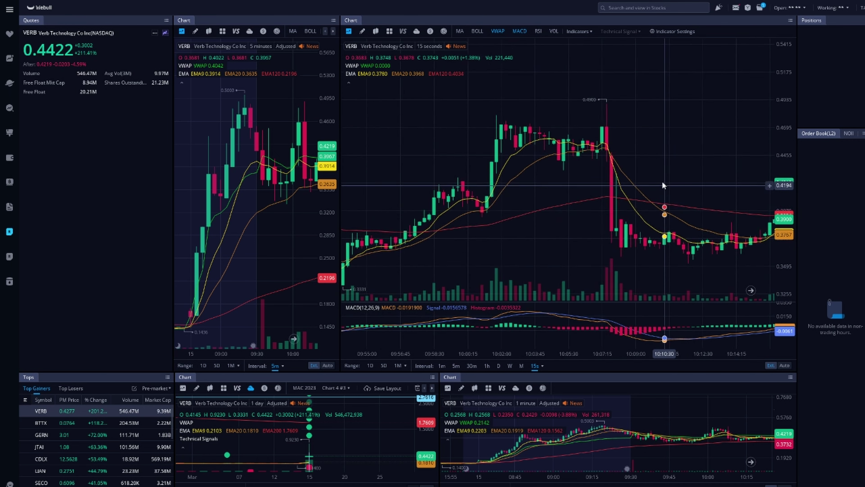
pyautogui.moveTo(663, 185); pyautogui.dragTo(591, 108)
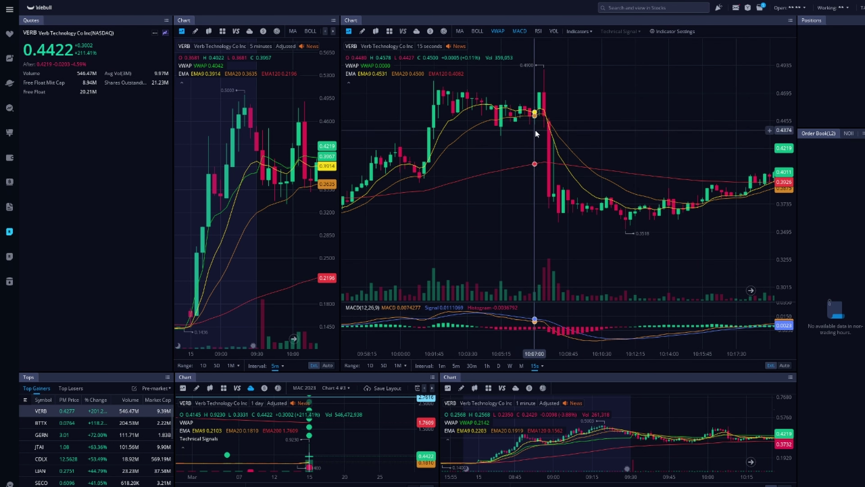
pyautogui.moveTo(629, 107); pyautogui.dragTo(657, 152)
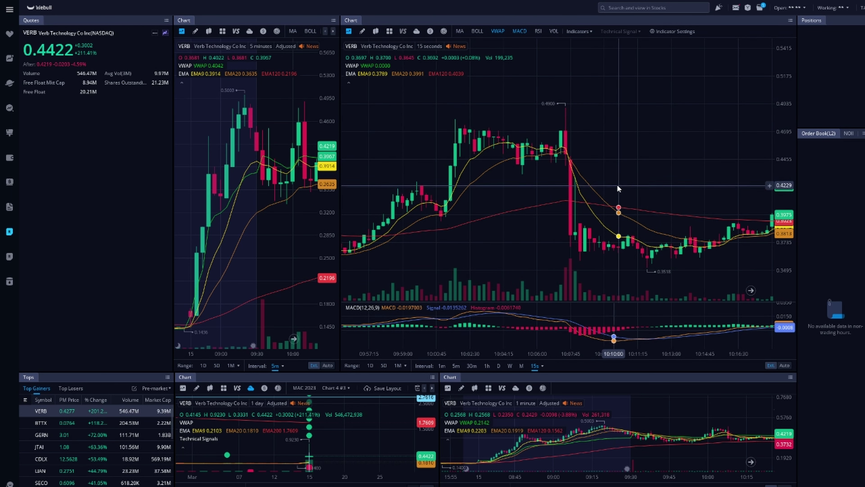
pyautogui.moveTo(622, 180)
pyautogui.mouseDown()
pyautogui.moveTo(632, 158)
pyautogui.moveTo(632, 166)
pyautogui.mouseUp()
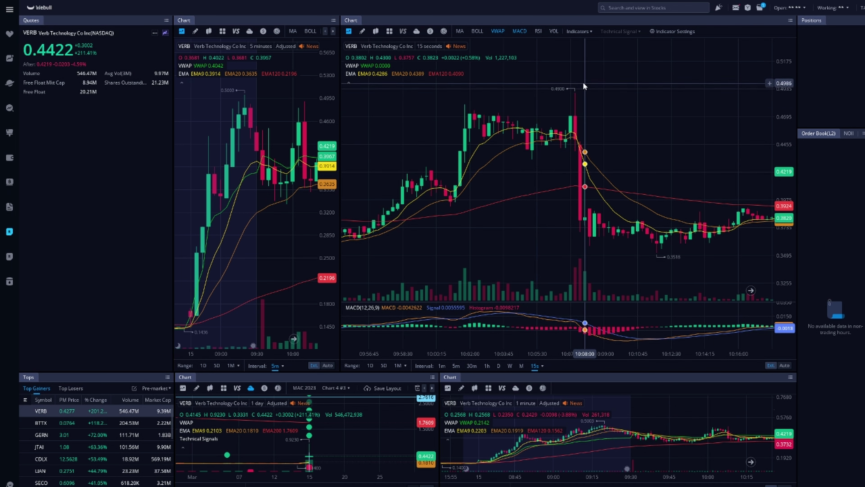
# Move on to the 10:43 to 10:47 candles on the 15-second chart and compare the pullbacks with the EMA 120
pyautogui.scroll(-10, 610, 163)
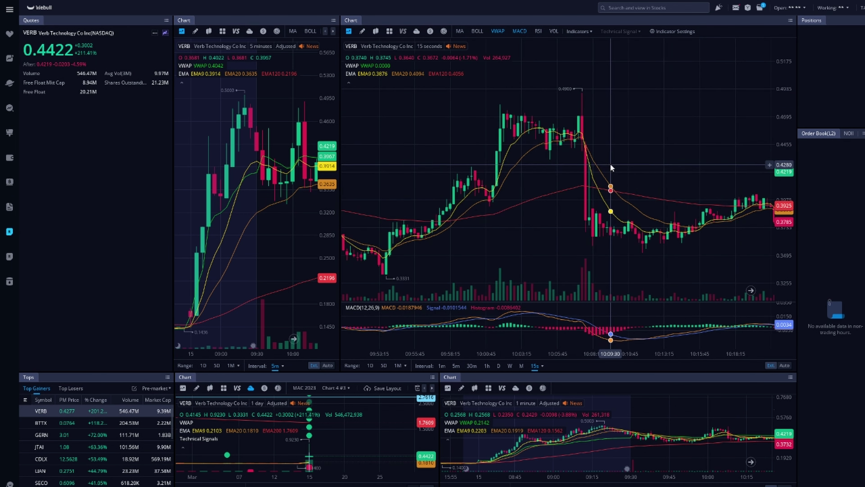
pyautogui.scroll(10, 653, 141)
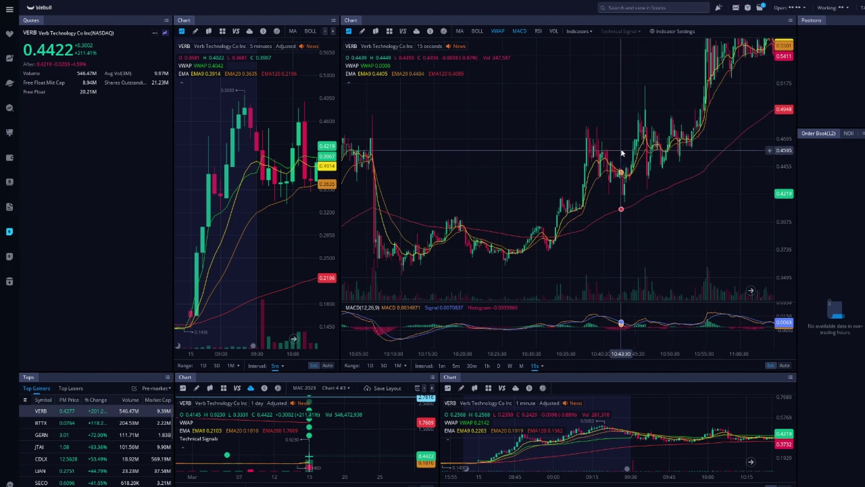
pyautogui.scroll(-5, 536, 125)
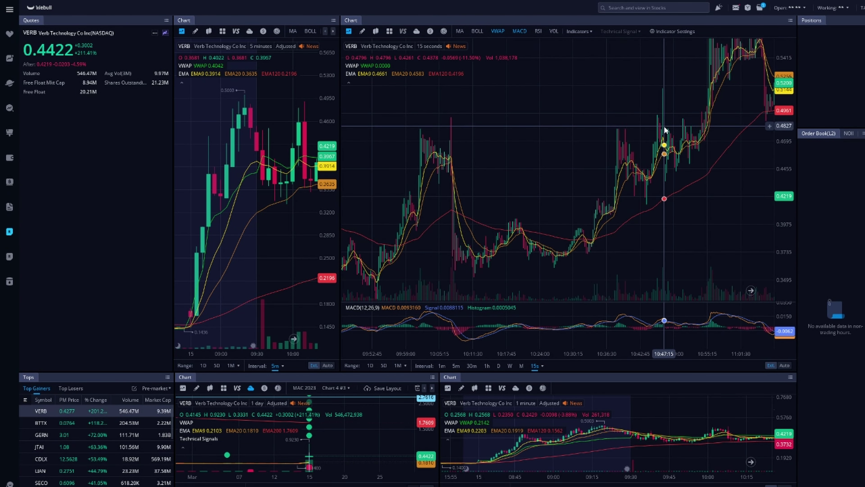
pyautogui.scroll(5, 622, 116)
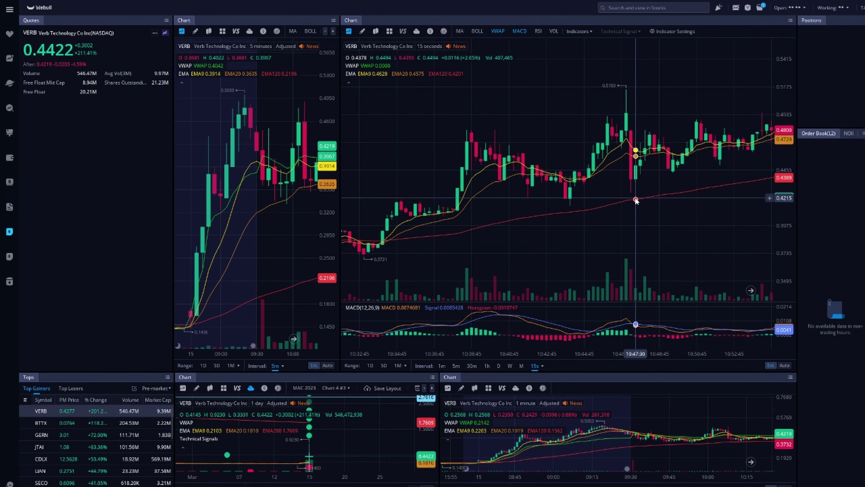
# Advance the 15-second chart to the 10:56 spike and inspect the 10:52 consolidation before it against the EMAs and MACD
pyautogui.moveTo(635, 192); pyautogui.dragTo(494, 171)
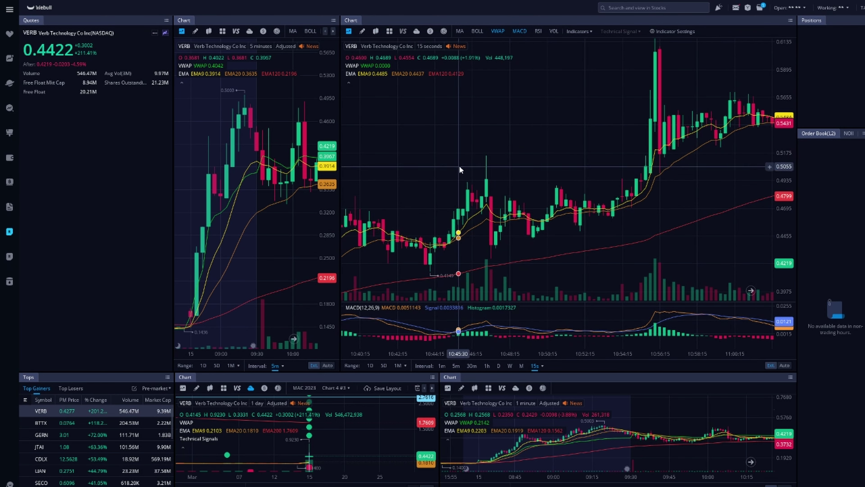
pyautogui.moveTo(623, 135); pyautogui.dragTo(568, 198)
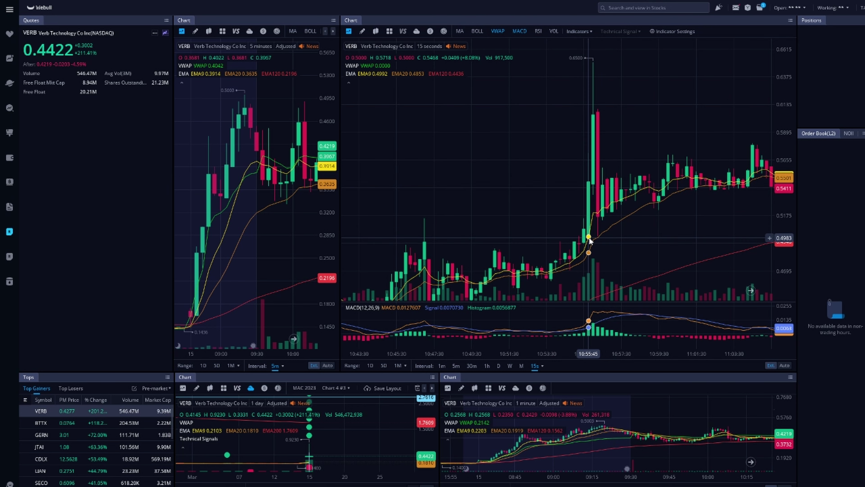
pyautogui.moveTo(589, 235); pyautogui.dragTo(562, 196)
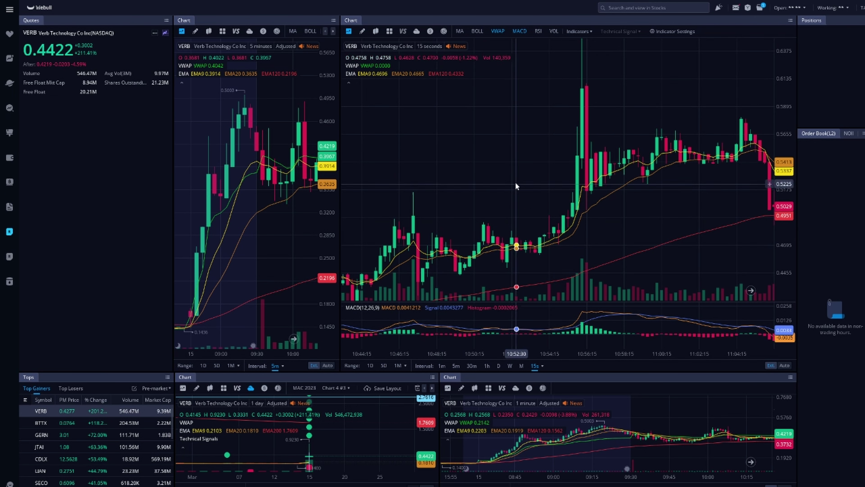
pyautogui.moveTo(563, 130); pyautogui.dragTo(560, 163)
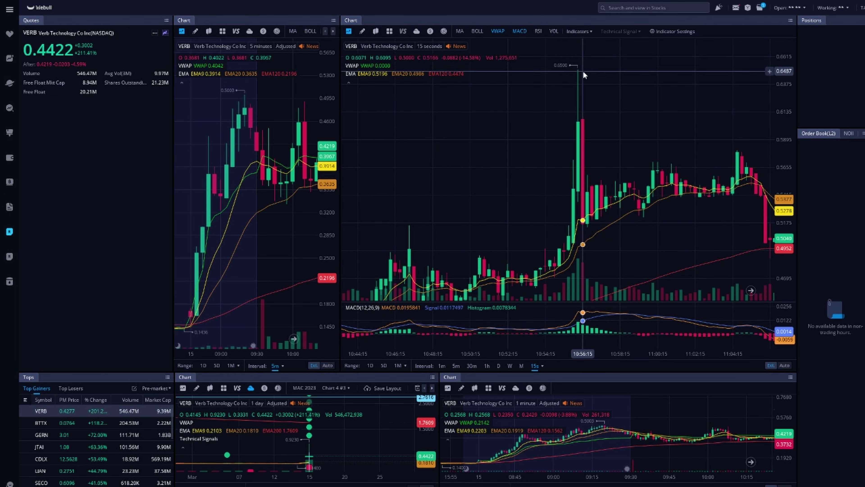
pyautogui.moveTo(659, 209); pyautogui.dragTo(528, 176)
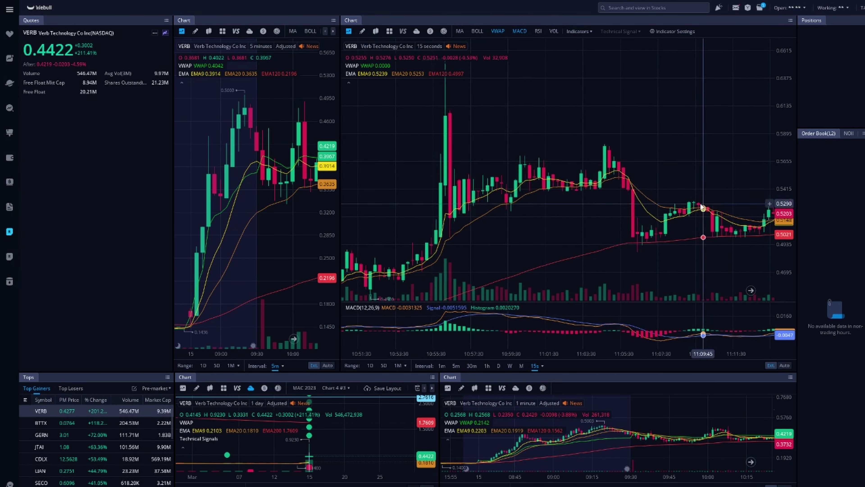
# Follow the 15-second chart from 11:09 through the 11:41:45 dip to the 12:03 peak, comparing pullbacks with the EMA 120
pyautogui.scroll(-6, 602, 192)
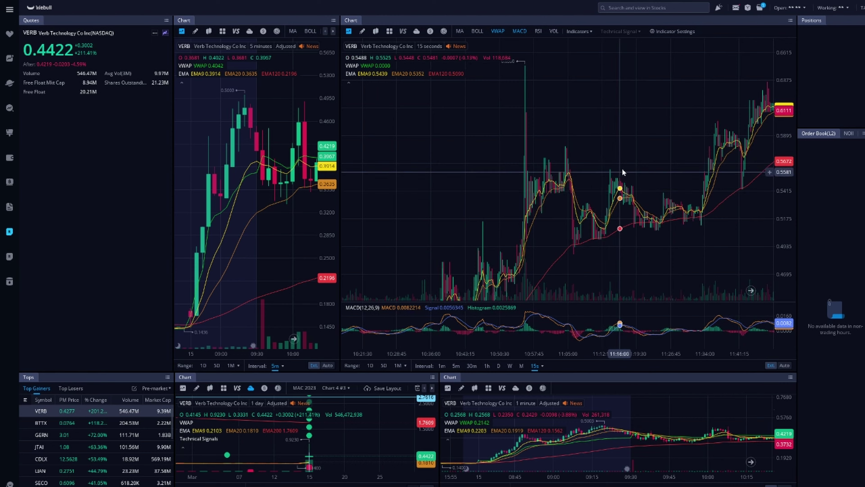
pyautogui.scroll(5, 623, 173)
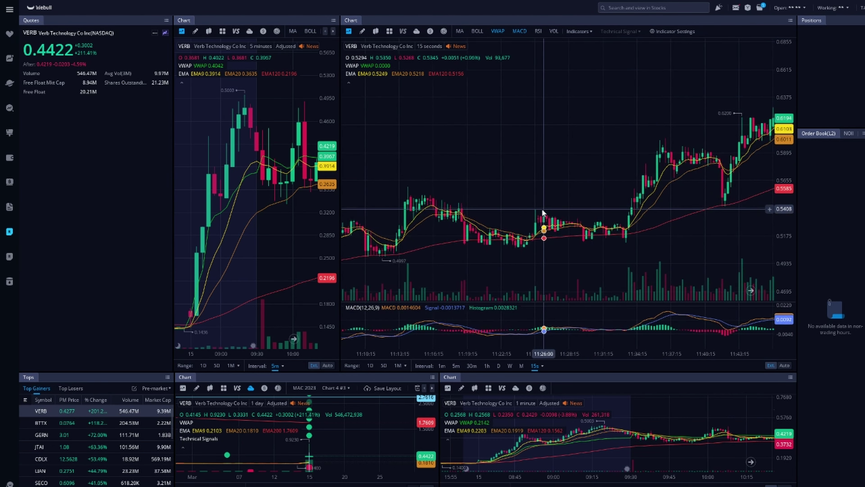
pyautogui.moveTo(541, 208); pyautogui.dragTo(451, 169)
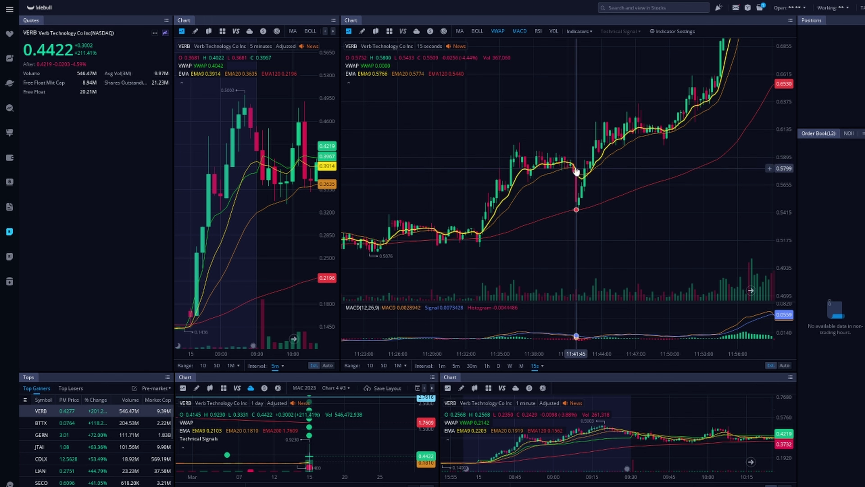
pyautogui.moveTo(577, 170); pyautogui.dragTo(637, 241)
pyautogui.moveTo(644, 184); pyautogui.dragTo(583, 197)
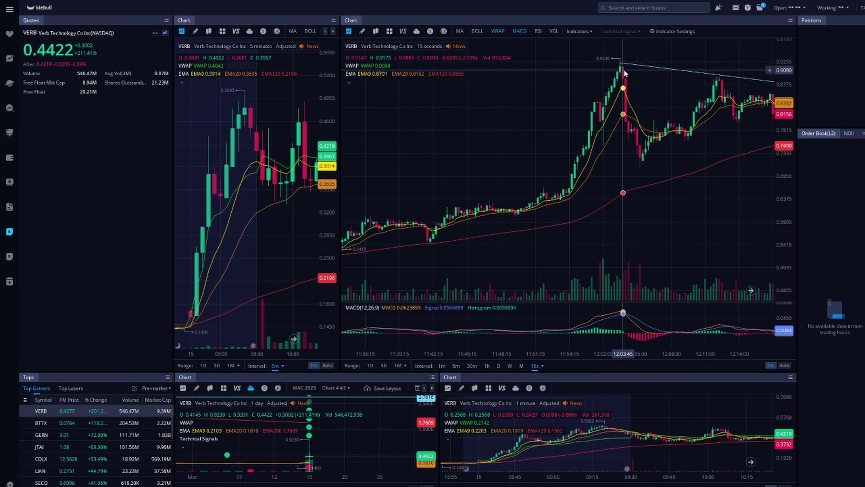
pyautogui.scroll(-3, 627, 85)
pyautogui.moveTo(602, 130); pyautogui.dragTo(584, 111)
# Examine the pullback from 09:20 to 09:52 on the 1-minute chart against VWAP and the EMA 120
pyautogui.scroll(3, 585, 115)
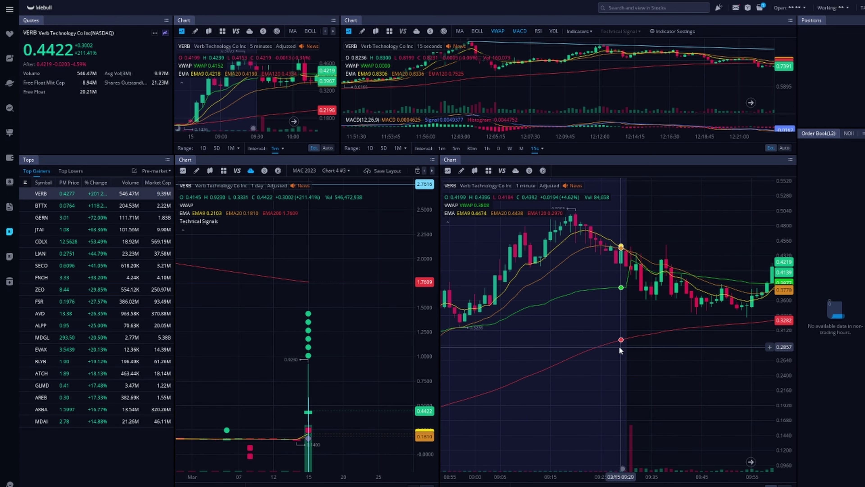
pyautogui.moveTo(696, 356); pyautogui.dragTo(640, 367)
pyautogui.moveTo(685, 317); pyautogui.dragTo(615, 344)
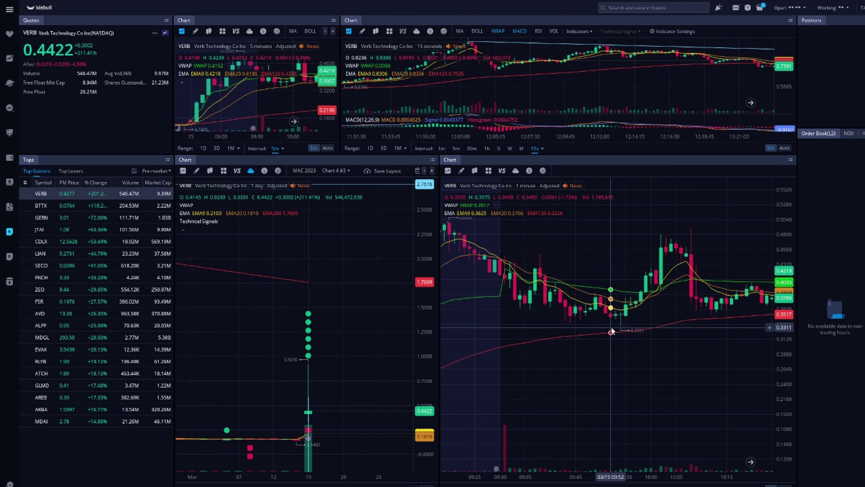
pyautogui.scroll(-5, 622, 334)
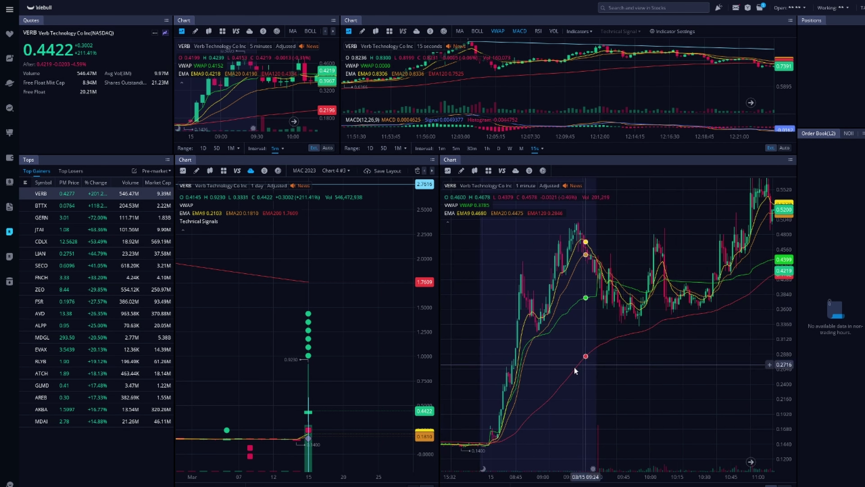
pyautogui.scroll(3, 696, 317)
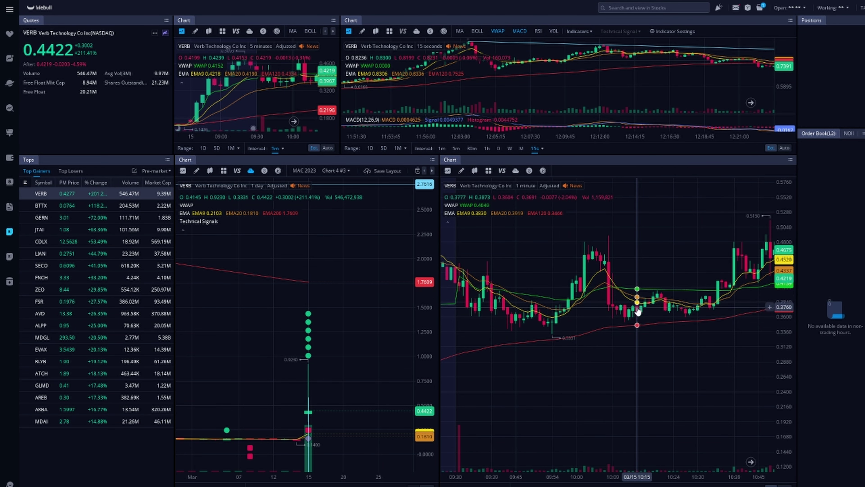
# Inspect the 09:57 rebound, the 10:03 rally and the 10:24 consolidation on the 1-minute chart against VWAP and the EMAs
pyautogui.moveTo(640, 281); pyautogui.dragTo(612, 279)
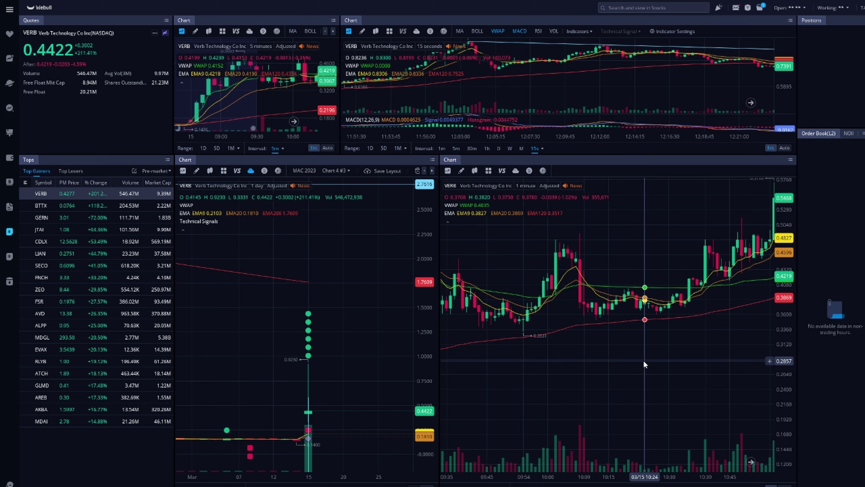
pyautogui.moveTo(488, 321); pyautogui.dragTo(579, 321)
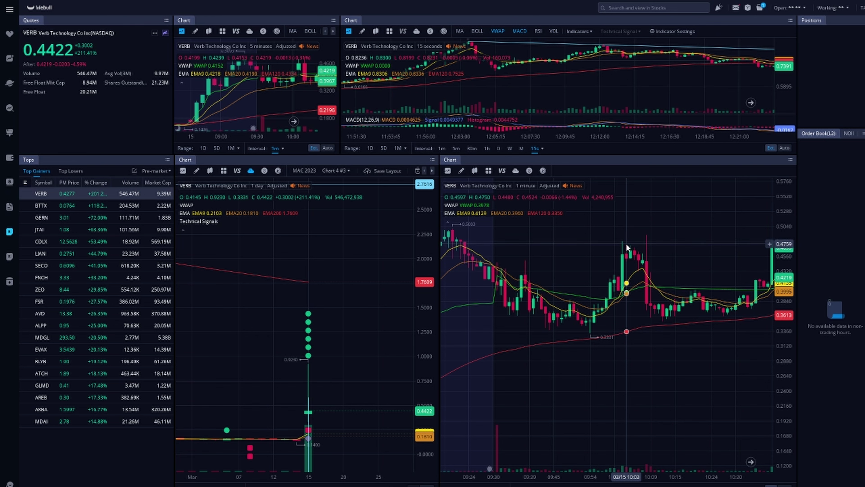
pyautogui.moveTo(597, 256); pyautogui.dragTo(622, 313)
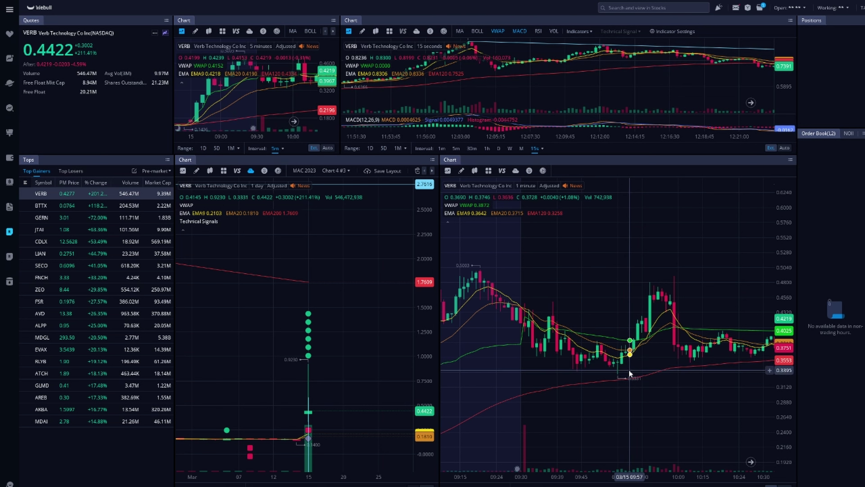
pyautogui.moveTo(649, 354); pyautogui.dragTo(616, 354)
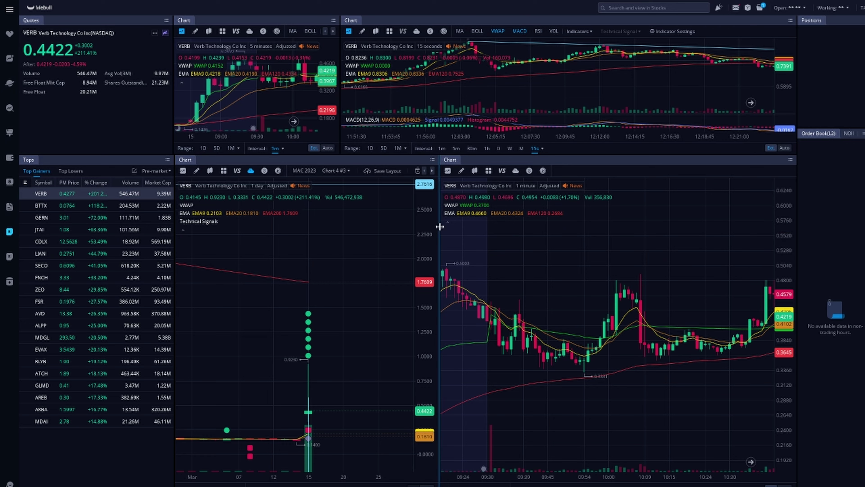
# Widen the daily chart and inspect the March 15 candle against the EMA 200
pyautogui.moveTo(442, 225); pyautogui.dragTo(623, 227)
pyautogui.scroll(-5, 487, 269)
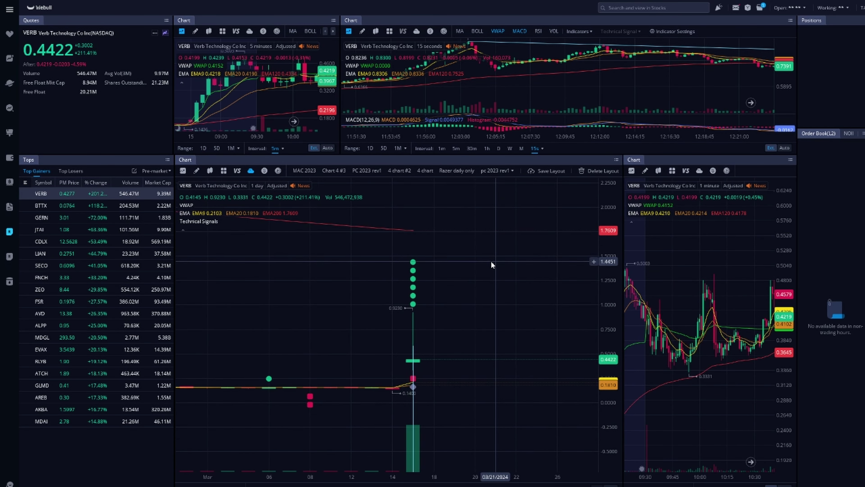
pyautogui.scroll(3, 496, 285)
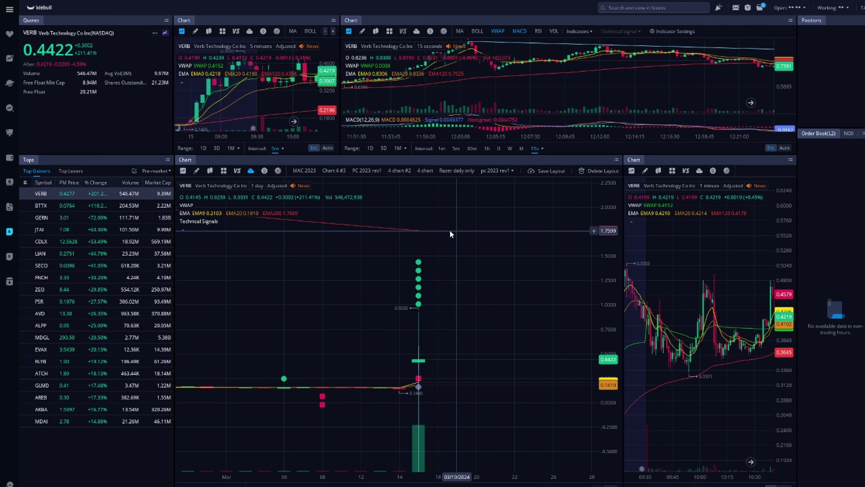
pyautogui.scroll(-3, 450, 229)
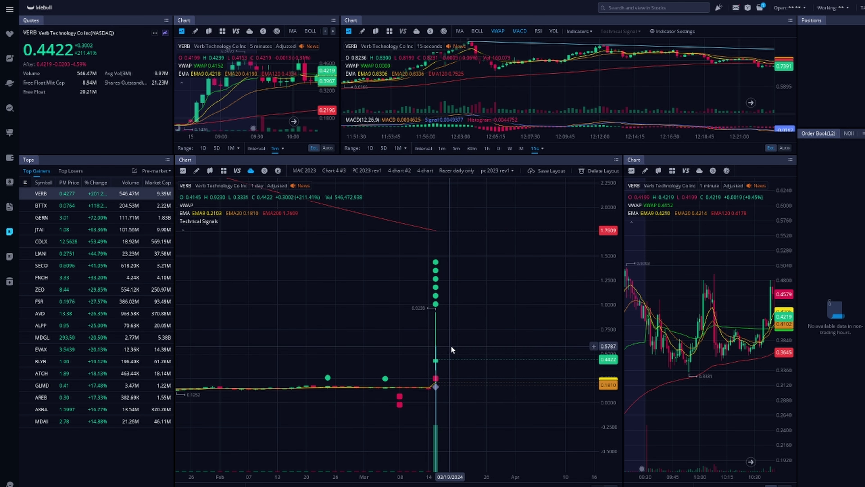
# Review the daily chart's decline from 2022 into 2024 with a rescaled price axis, following price against the EMA 200
pyautogui.scroll(-6, 452, 345)
pyautogui.moveTo(239, 253); pyautogui.dragTo(345, 250)
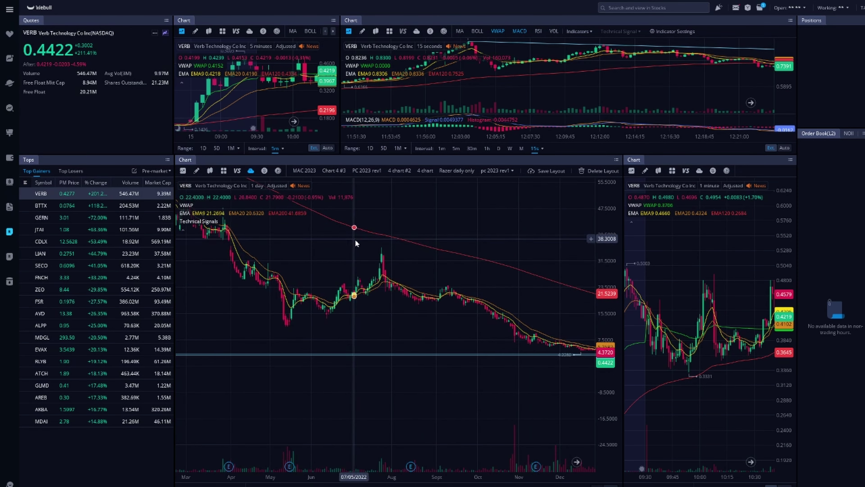
pyautogui.scroll(-5, 355, 238)
pyautogui.scroll(-2, 361, 254)
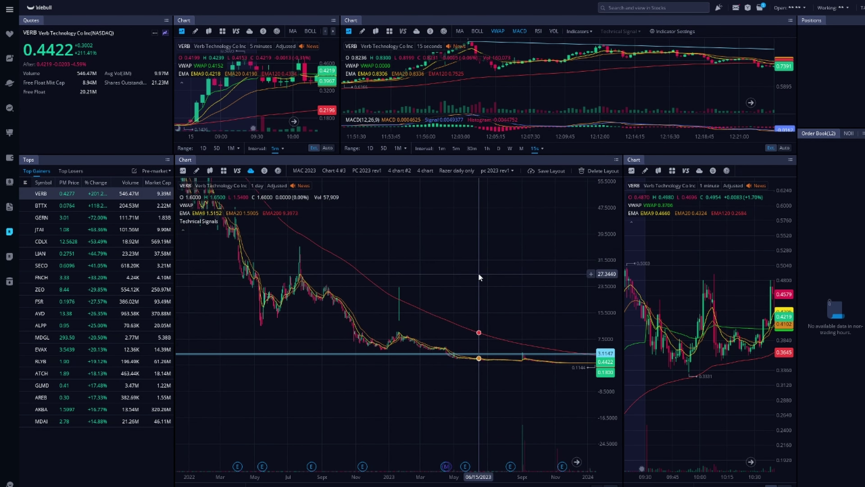
pyautogui.moveTo(478, 274); pyautogui.dragTo(341, 243)
pyautogui.moveTo(606, 336); pyautogui.dragTo(605, 272)
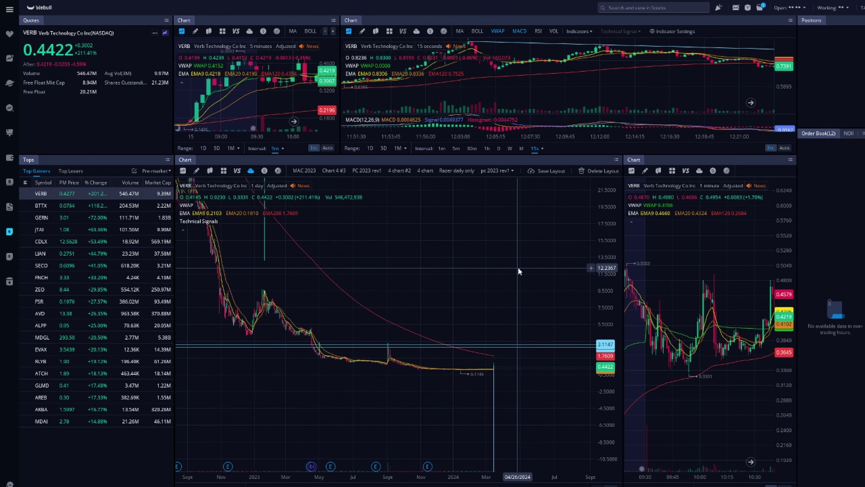
pyautogui.moveTo(517, 267); pyautogui.dragTo(534, 252)
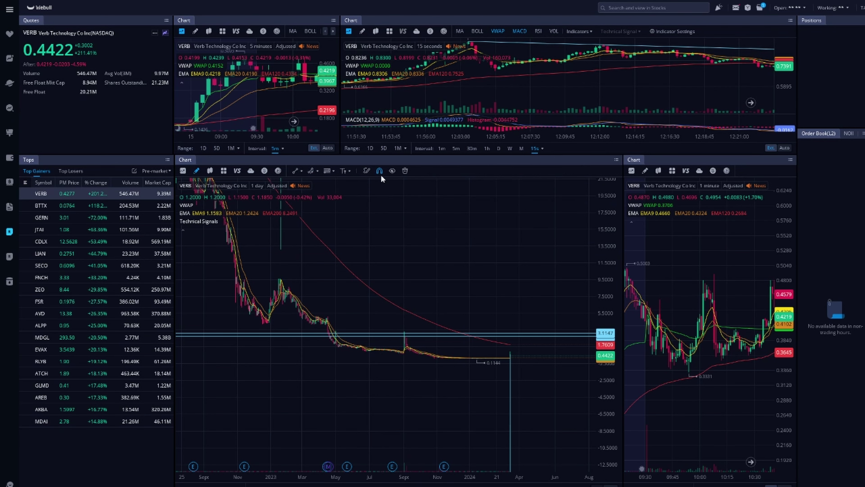
# Add the MA indicator to the daily chart with only the red MA200 line shown
pyautogui.click(378, 265)
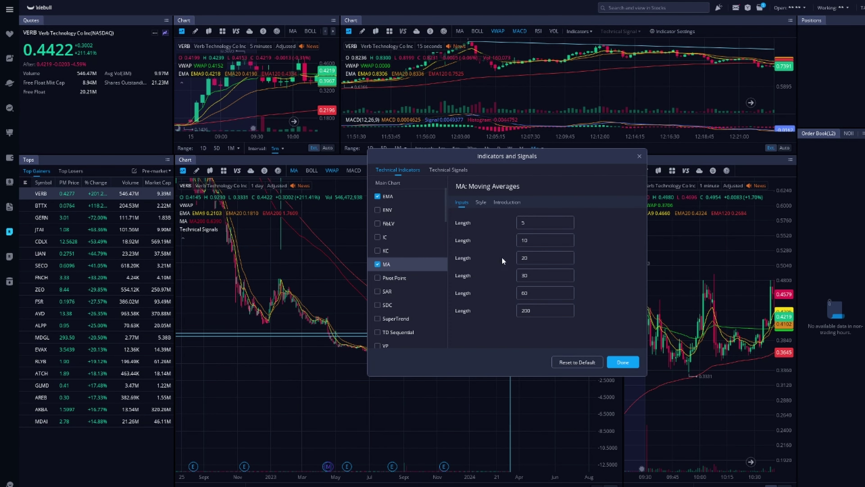
pyautogui.click(481, 203)
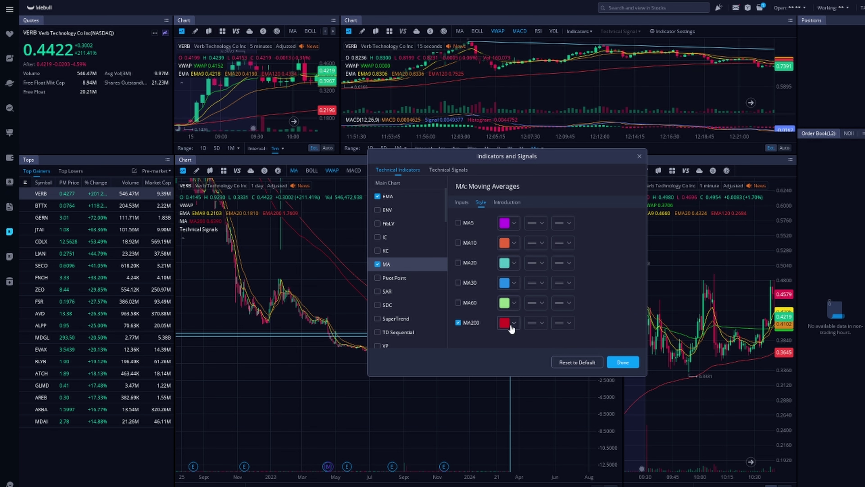
pyautogui.click(618, 362)
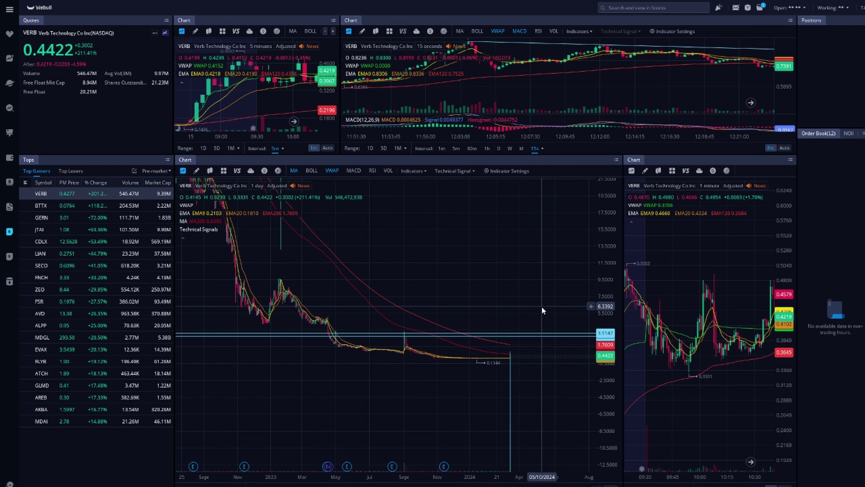
# Focus the daily chart on March 2024 and compare the March 15 candle with the MA200 and EMA 200
pyautogui.scroll(3, 501, 374)
pyautogui.moveTo(608, 283); pyautogui.dragTo(604, 234)
pyautogui.scroll(5, 510, 402)
pyautogui.scroll(4, 514, 403)
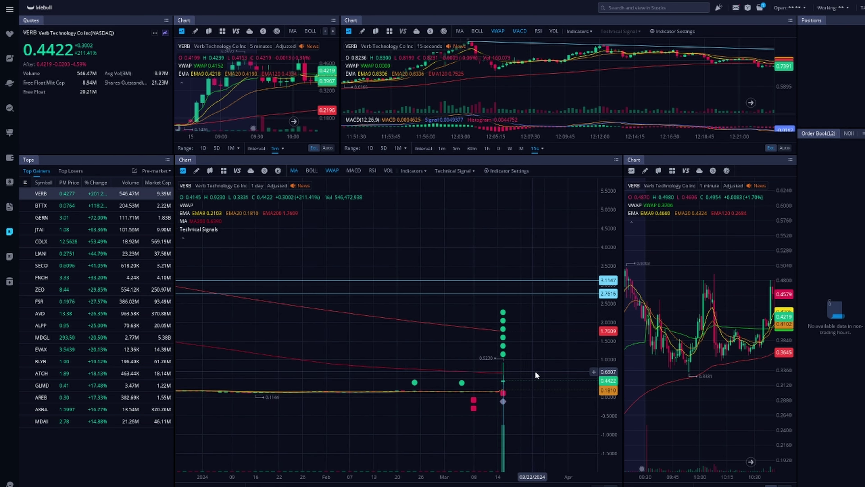
pyautogui.scroll(3, 468, 385)
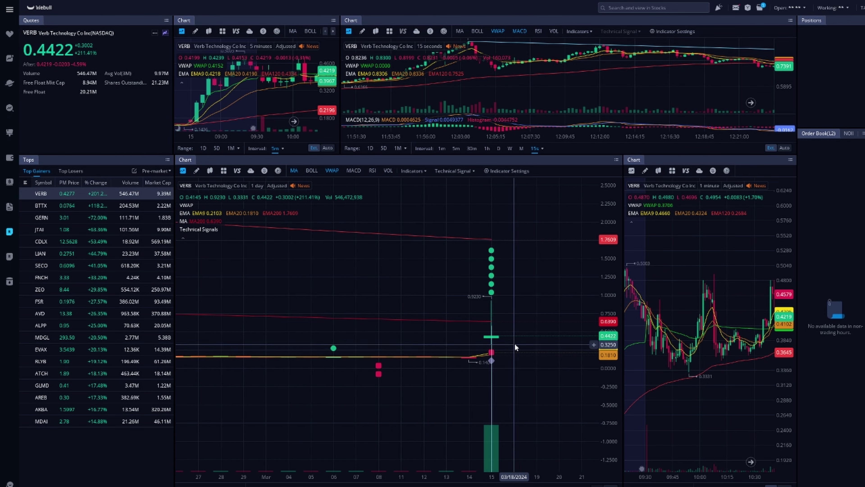
pyautogui.scroll(2, 504, 341)
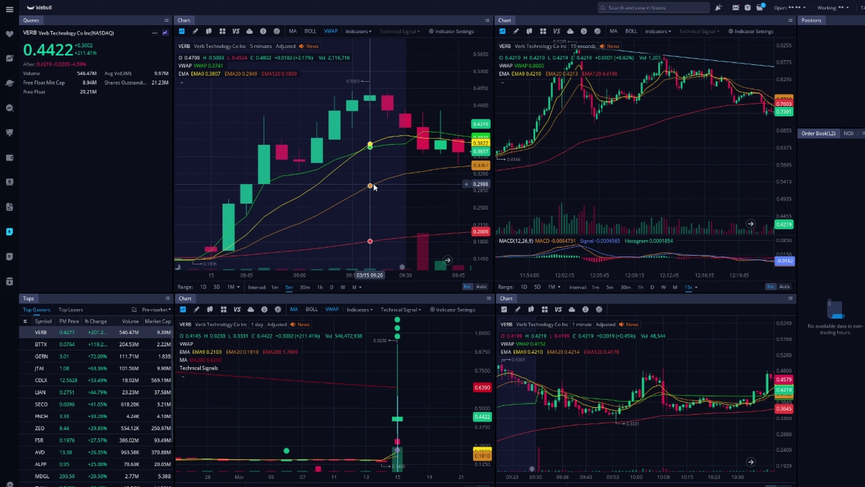
# Widen the 15-second chart at the expense of the 5-minute chart and show a longer stretch of its session
pyautogui.moveTo(373, 186); pyautogui.dragTo(346, 185)
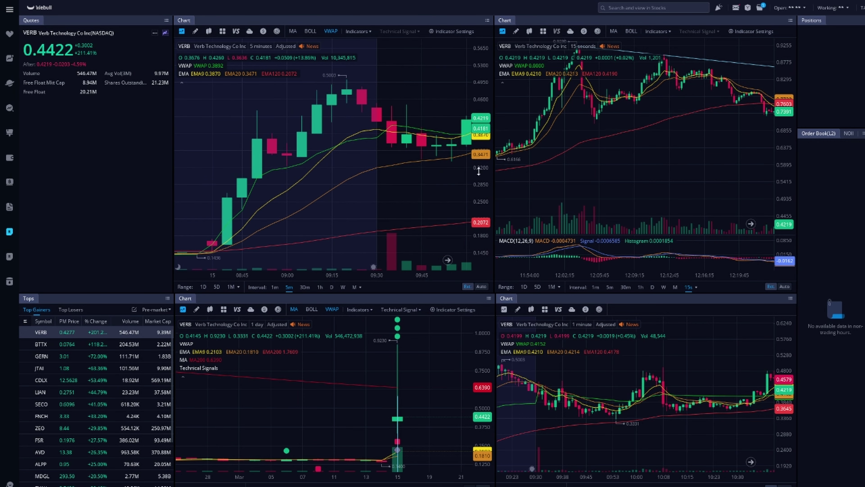
pyautogui.moveTo(494, 223); pyautogui.dragTo(304, 235)
pyautogui.scroll(-5, 546, 183)
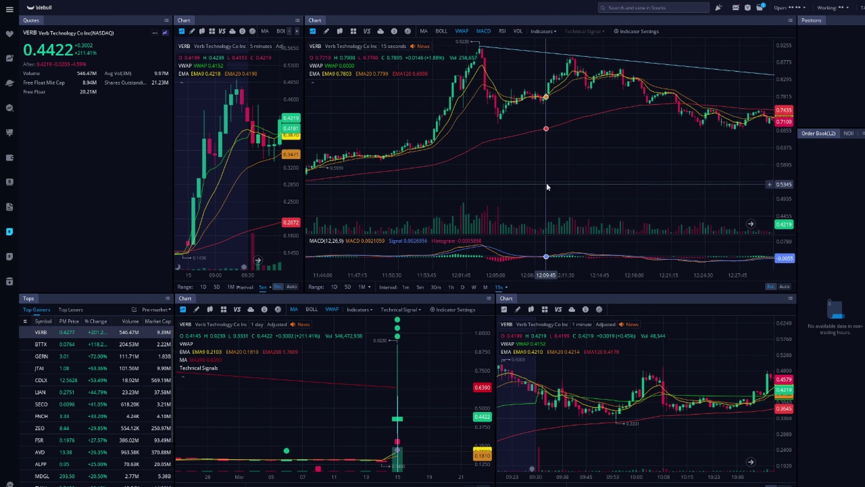
# Return the 15-second chart to the 10:56 spike and inspect the following candles against the EMAs and MACD, adjusting the price scale
pyautogui.moveTo(574, 171); pyautogui.dragTo(685, 162)
pyautogui.moveTo(477, 150); pyautogui.dragTo(670, 66)
pyautogui.scroll(5, 771, 120)
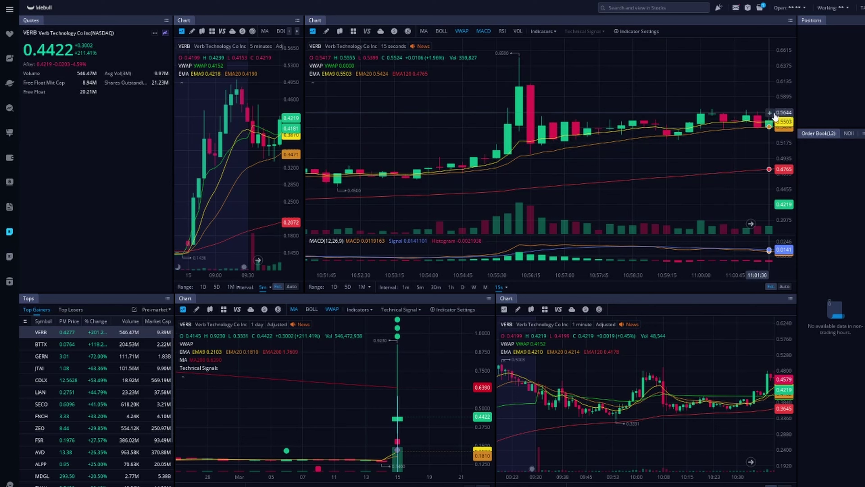
pyautogui.moveTo(781, 110); pyautogui.dragTo(783, 87)
pyautogui.scroll(3, 556, 155)
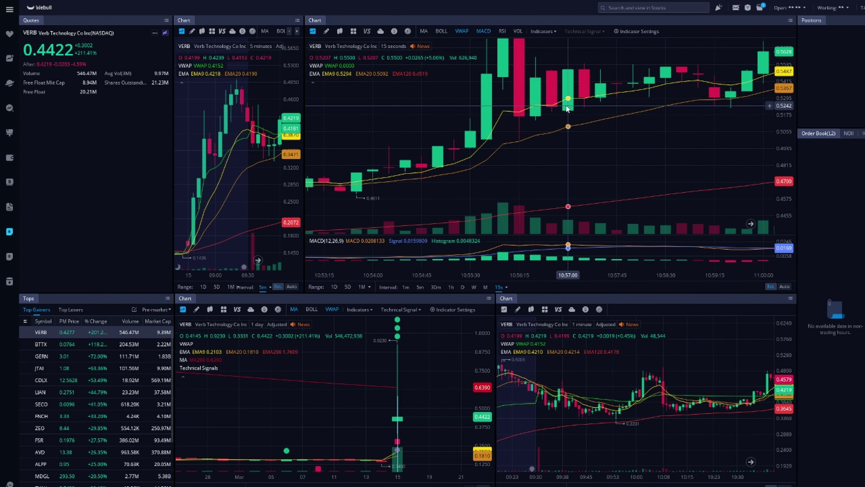
pyautogui.moveTo(784, 86); pyautogui.dragTo(785, 107)
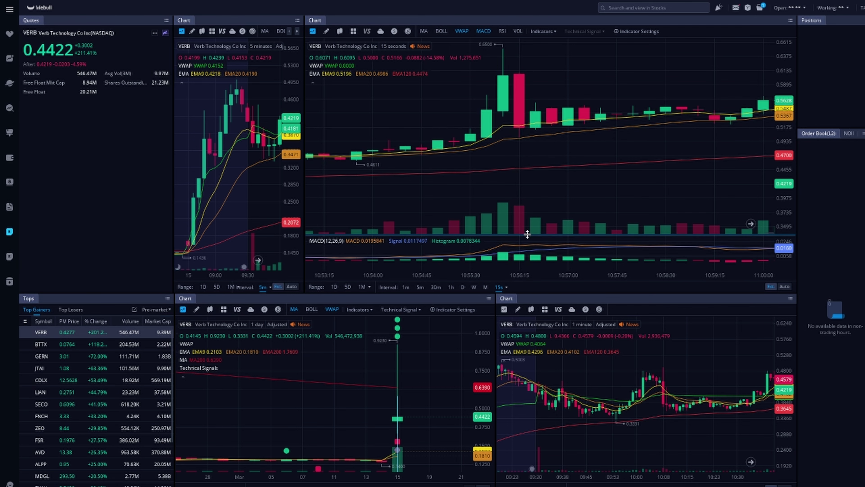
# Enlarge the MACD pane of the 15-second chart and examine the pullback candles after the 10:56 spike against EMA9 and EMA20
pyautogui.moveTo(527, 234); pyautogui.dragTo(530, 211)
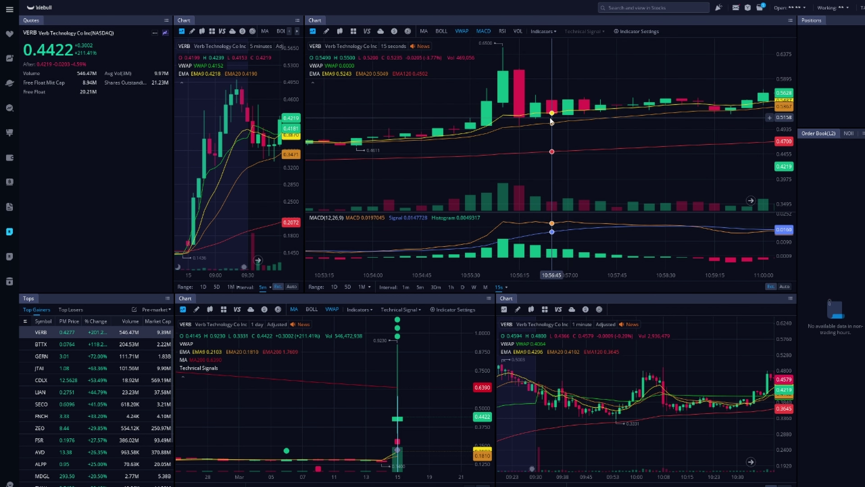
pyautogui.moveTo(783, 135); pyautogui.dragTo(777, 110)
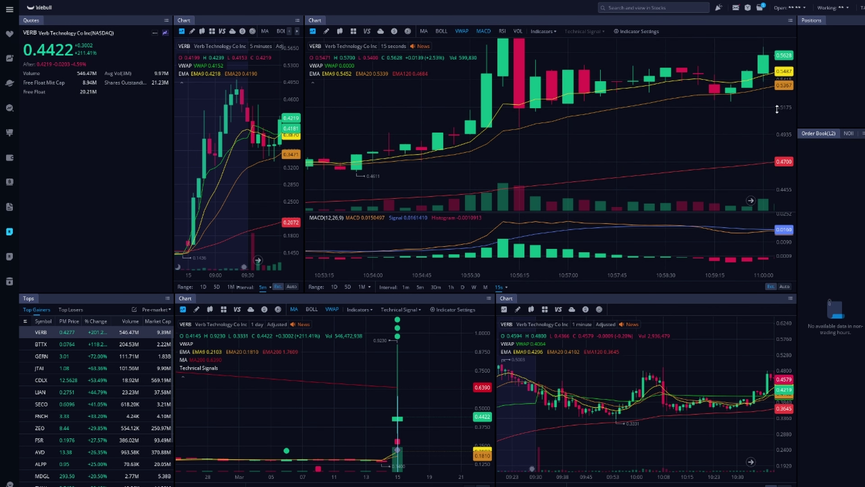
pyautogui.scroll(4, 542, 106)
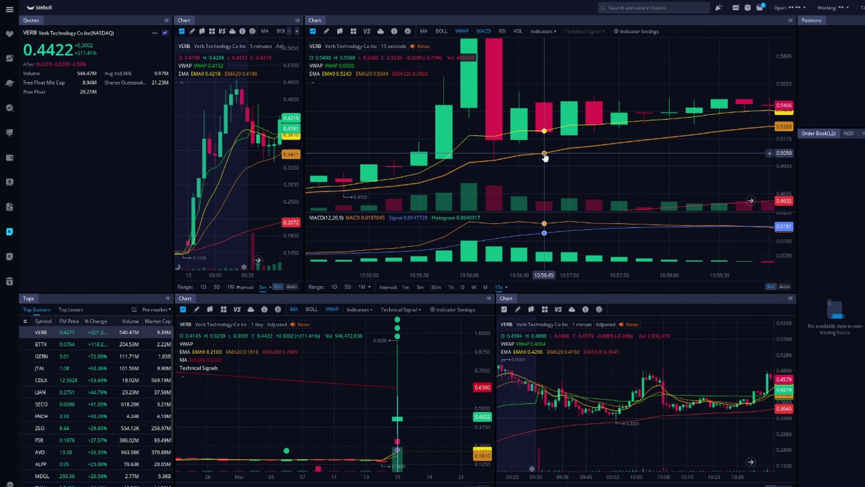
pyautogui.scroll(-3, 550, 154)
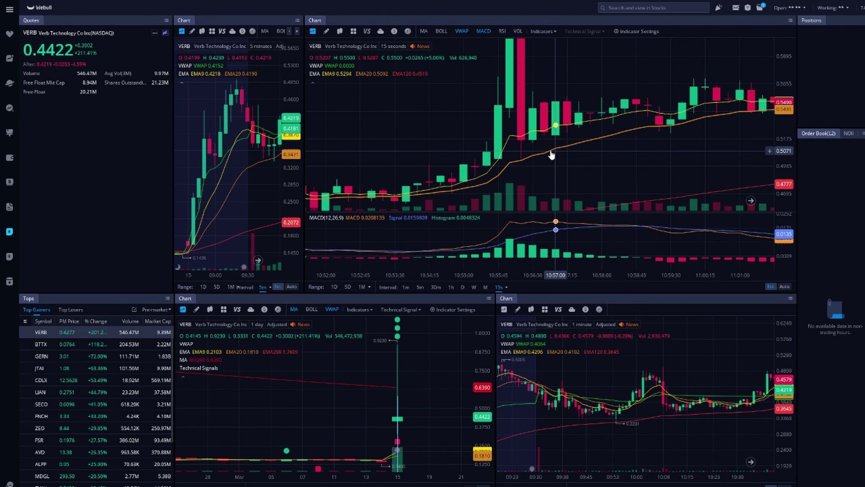
# Examine the 15-second chart's drop around 11:06 to 11:08 against EMA120, and the earlier 10:59 pullback against EMA20
pyautogui.scroll(-3, 559, 154)
pyautogui.scroll(3, 712, 129)
pyautogui.moveTo(715, 126); pyautogui.dragTo(521, 100)
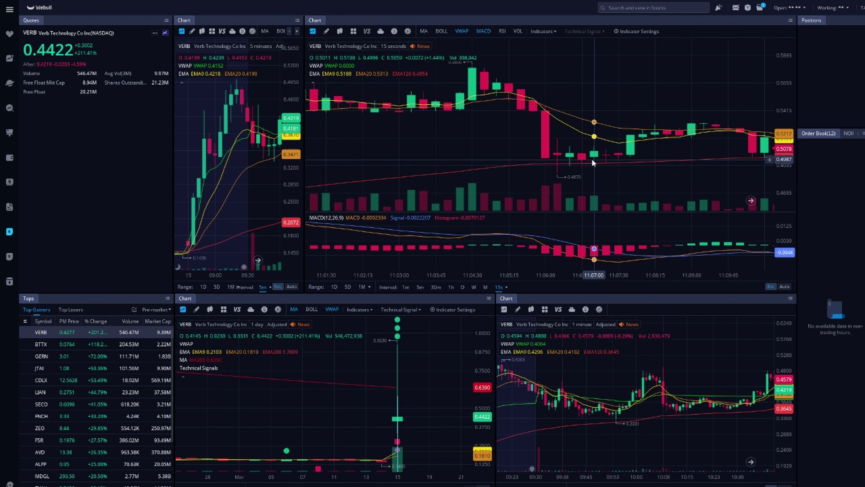
pyautogui.scroll(-3, 583, 160)
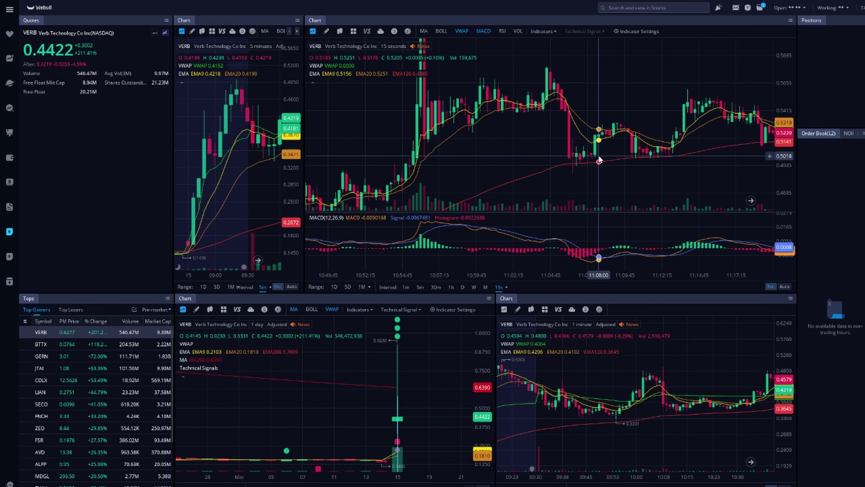
pyautogui.scroll(3, 492, 120)
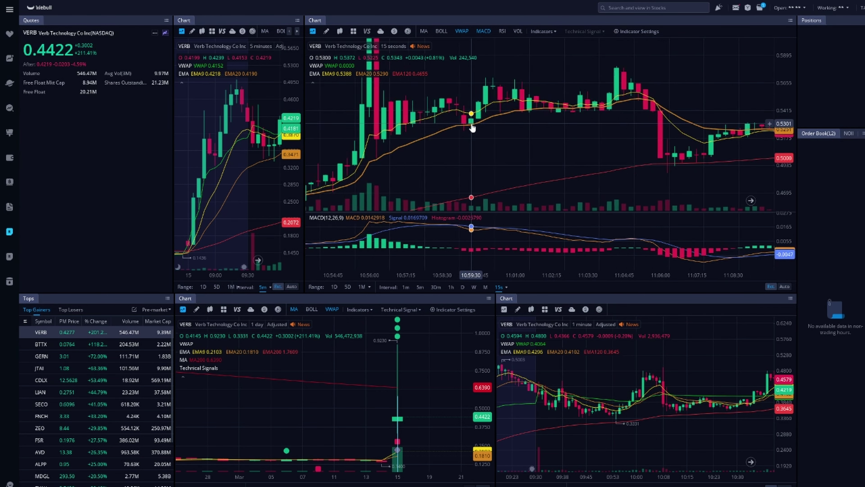
pyautogui.moveTo(502, 150); pyautogui.dragTo(565, 157)
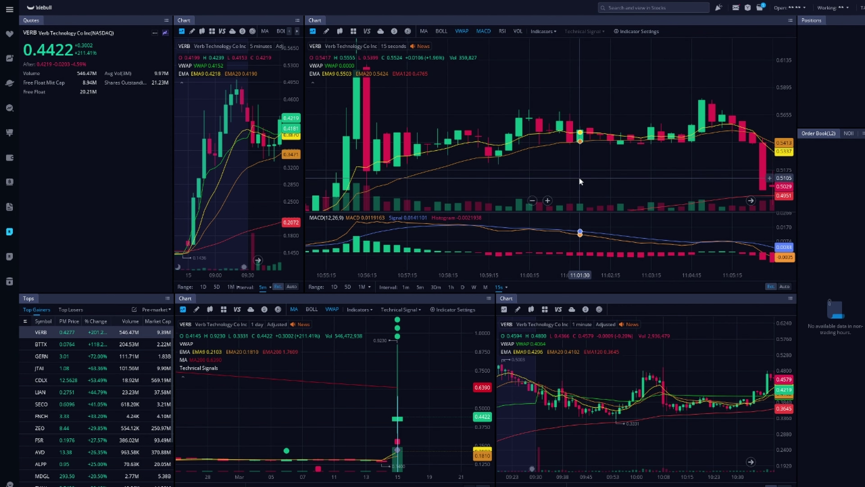
# Inspect the 15-second consolidation from 10:56:30 to 10:59 against the EMAs and MACD at several price scales
pyautogui.scroll(1, 439, 160)
pyautogui.moveTo(436, 161); pyautogui.dragTo(465, 155)
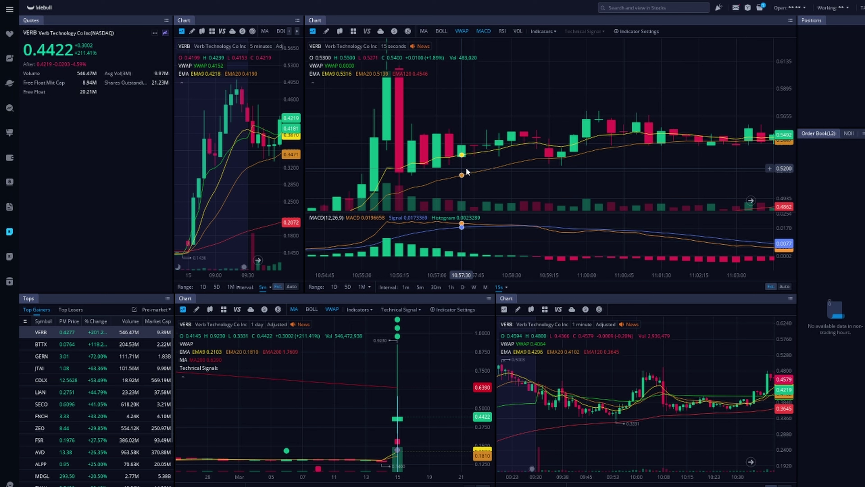
pyautogui.moveTo(501, 135); pyautogui.dragTo(586, 113)
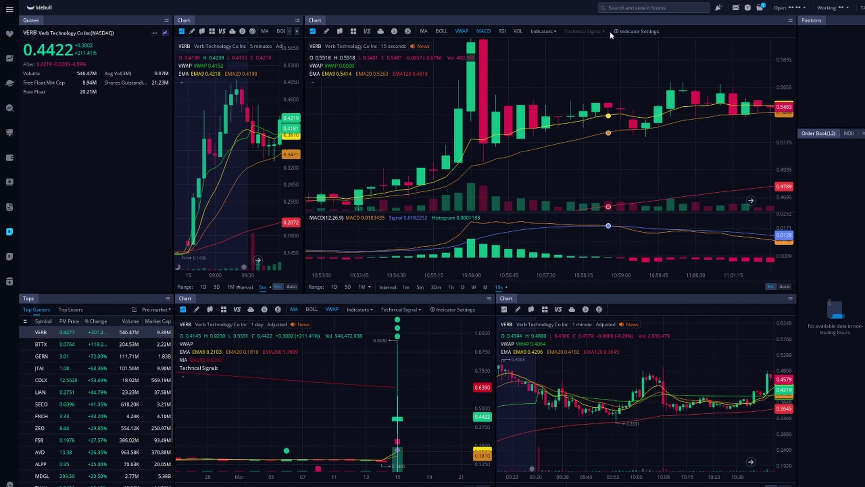
pyautogui.moveTo(780, 51); pyautogui.dragTo(780, 107)
pyautogui.scroll(-2, 597, 130)
pyautogui.moveTo(484, 152); pyautogui.dragTo(516, 152)
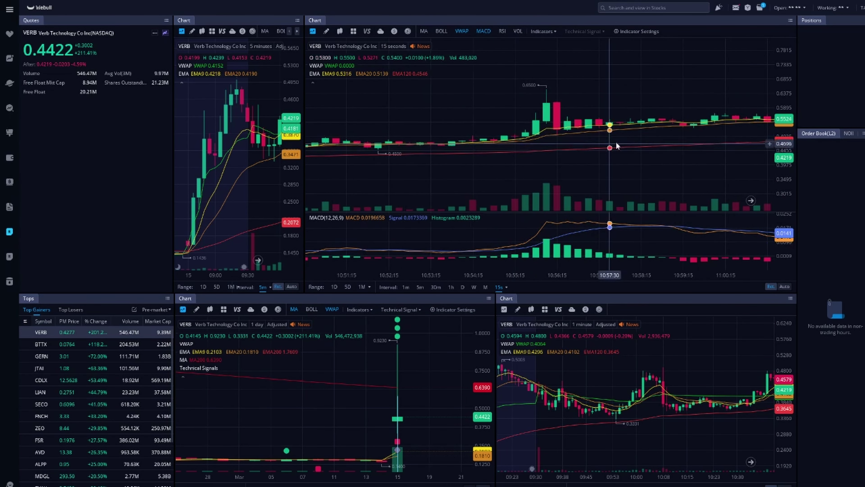
pyautogui.moveTo(790, 115); pyautogui.dragTo(790, 79)
pyautogui.moveTo(627, 171); pyautogui.dragTo(632, 154)
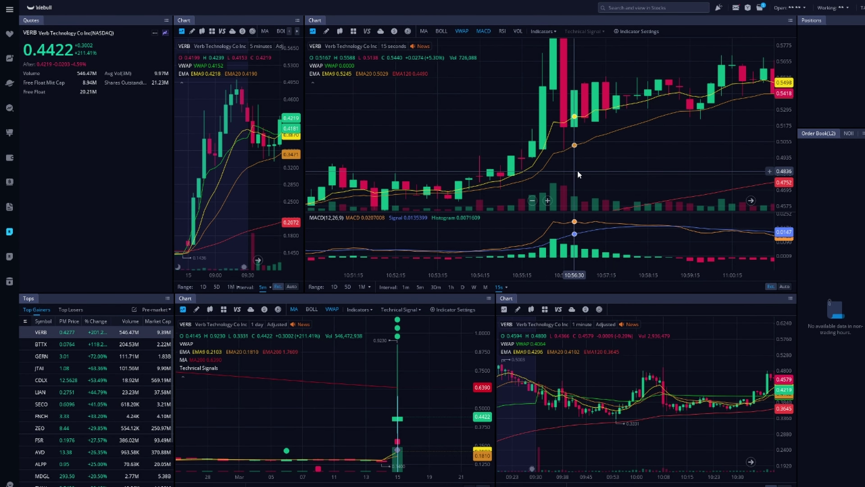
pyautogui.moveTo(578, 169); pyautogui.dragTo(582, 164)
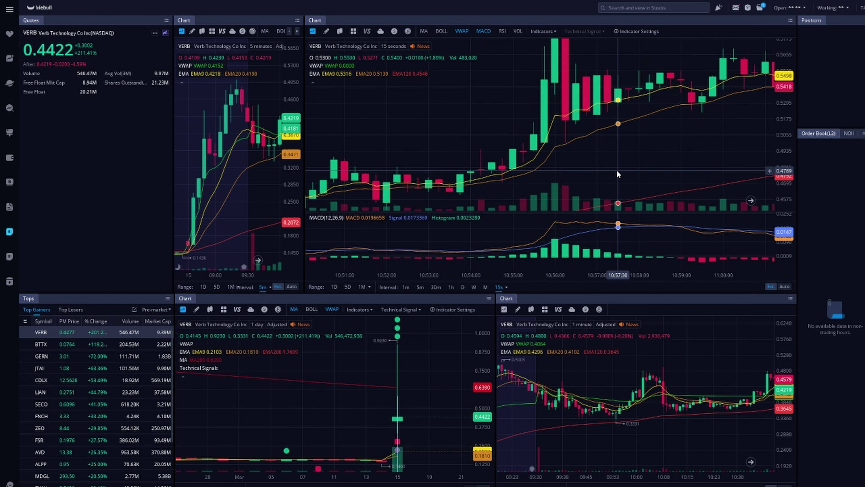
pyautogui.moveTo(618, 168); pyautogui.dragTo(659, 183)
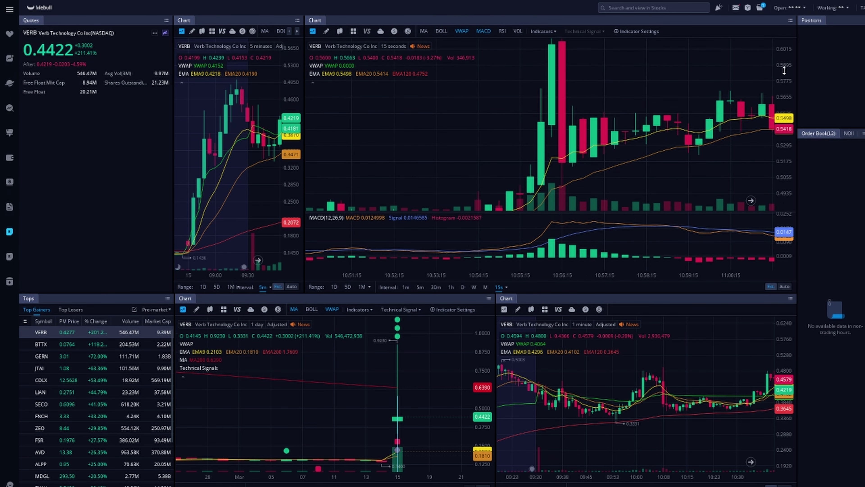
# Draw a descending trend line on the 15-second chart from the 10:47 high past the lower 10:50 high to about 10:56
pyautogui.moveTo(782, 71); pyautogui.dragTo(783, 102)
pyautogui.scroll(-3, 628, 164)
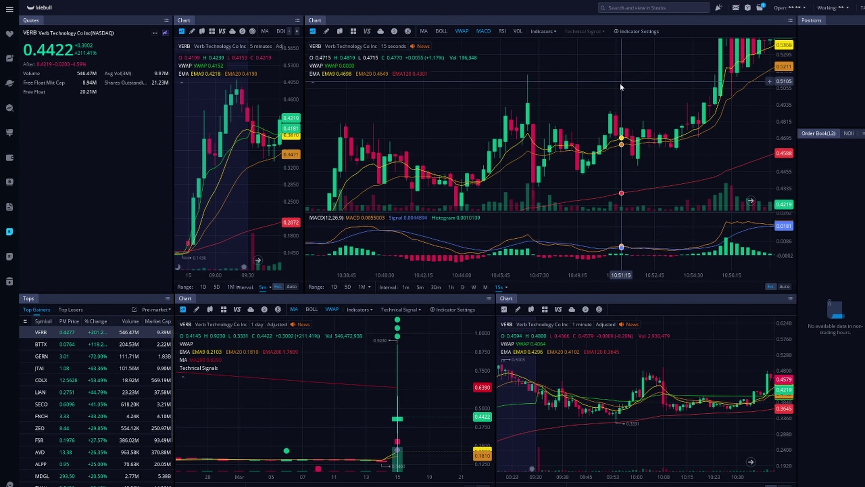
pyautogui.moveTo(631, 115); pyautogui.dragTo(601, 117)
pyautogui.click(326, 31)
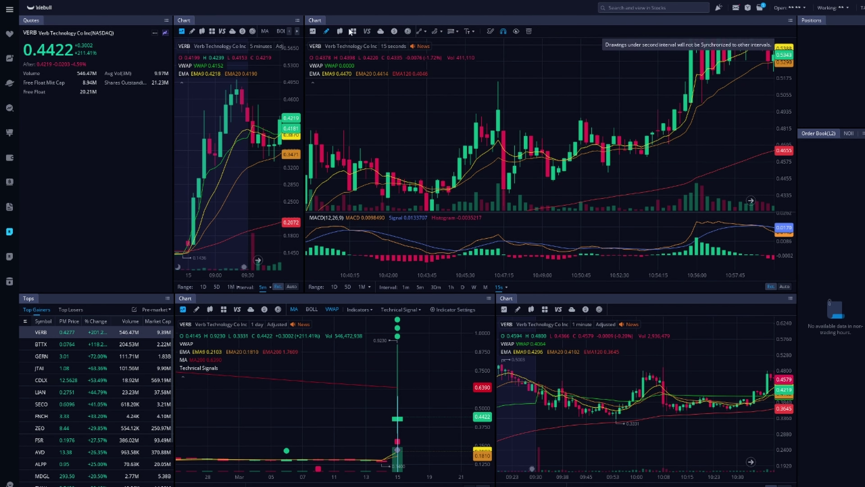
pyautogui.click(425, 33)
pyautogui.click(498, 81)
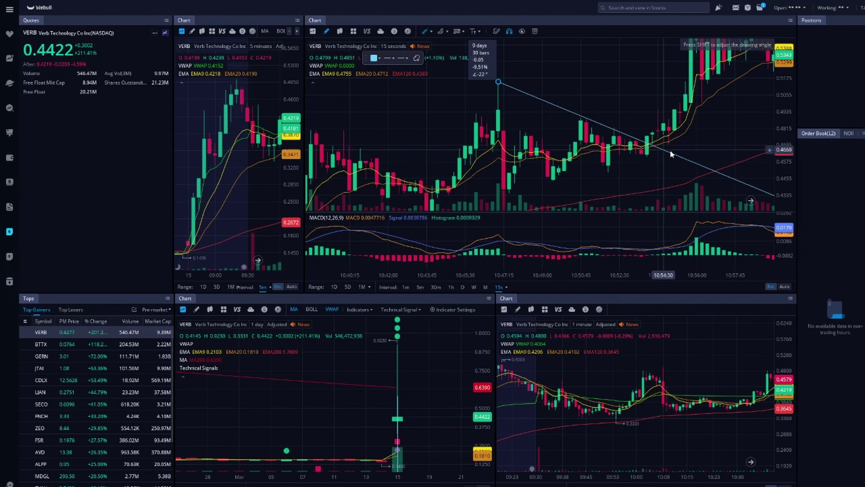
pyautogui.click(696, 158)
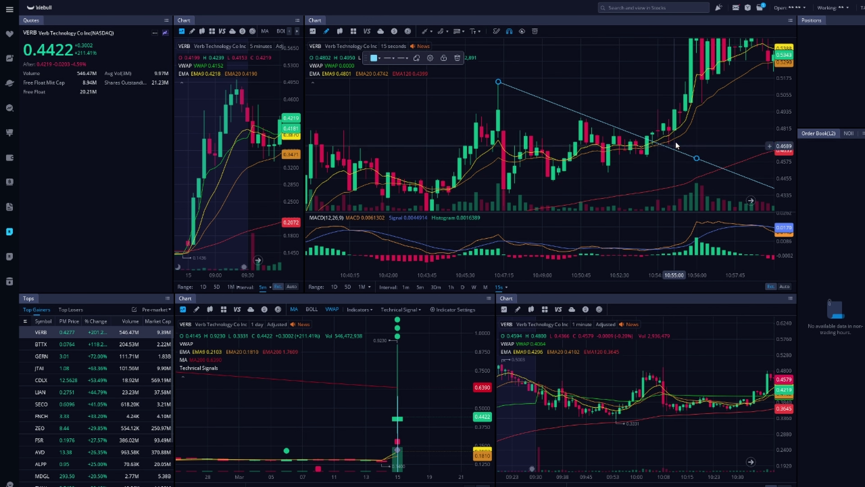
# Examine the breakout above the descending trend line around 10:54:45 and the following 10:56 spike on the 15-second chart
pyautogui.moveTo(656, 120); pyautogui.dragTo(652, 183)
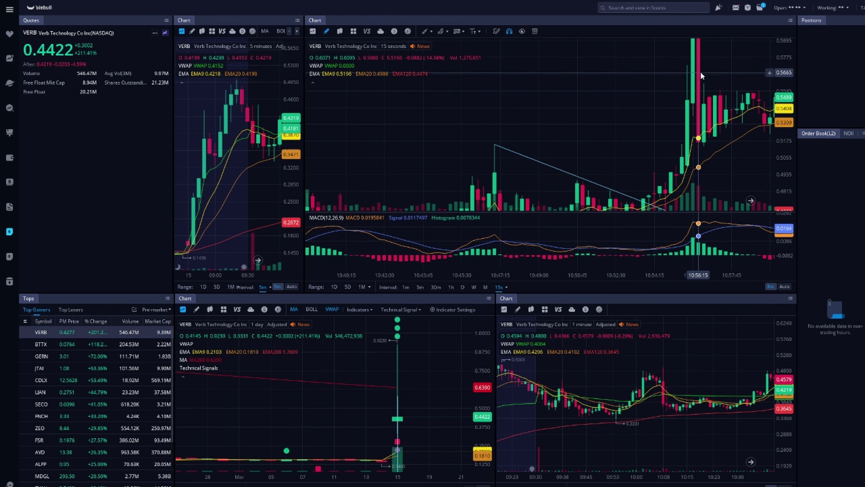
pyautogui.moveTo(786, 52); pyautogui.dragTo(795, 73)
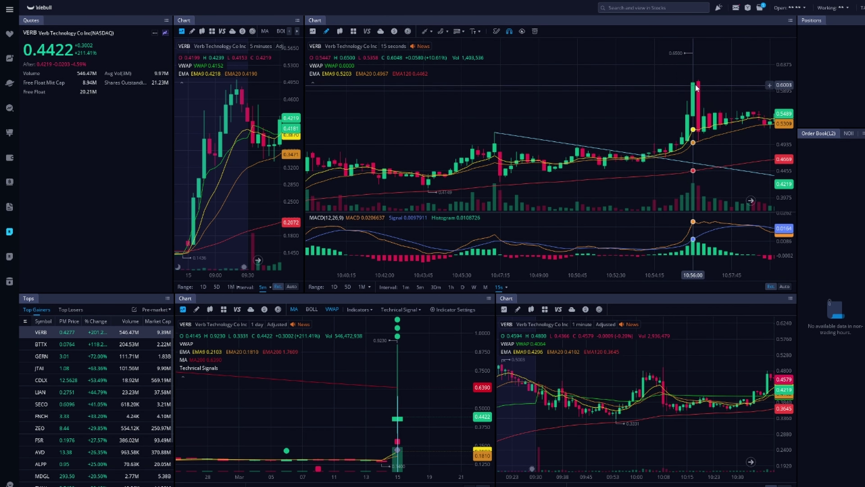
pyautogui.moveTo(632, 113); pyautogui.dragTo(657, 90)
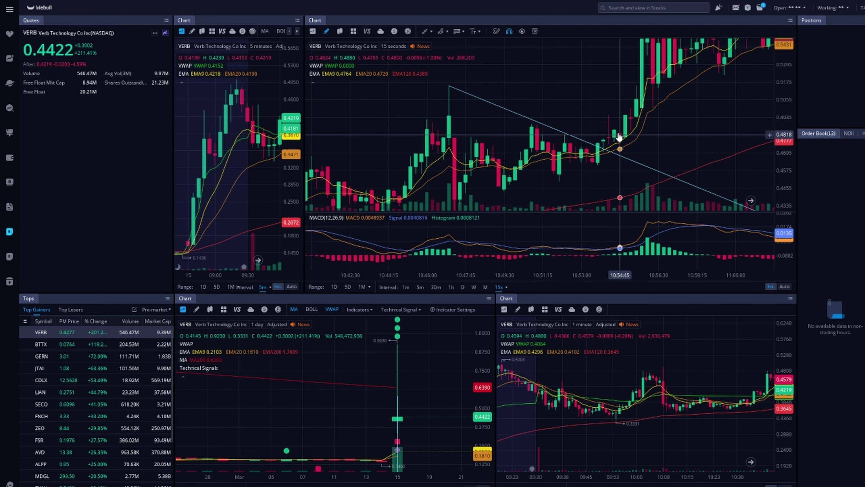
pyautogui.moveTo(655, 167); pyautogui.dragTo(658, 167)
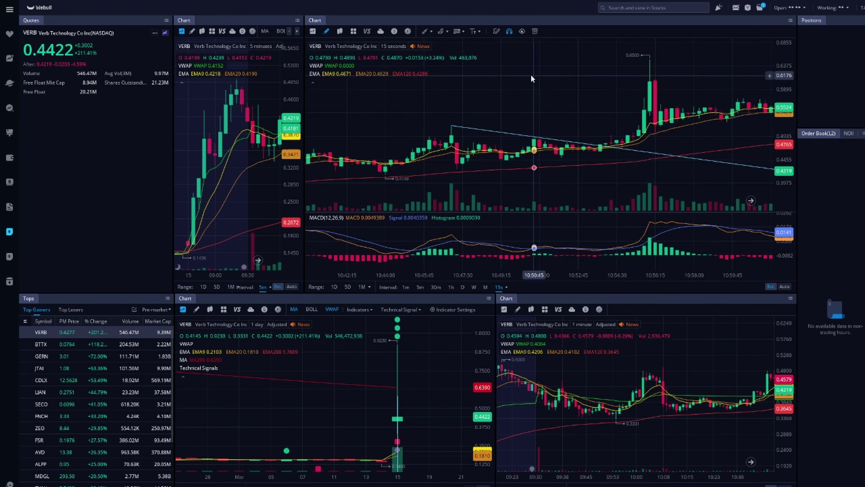